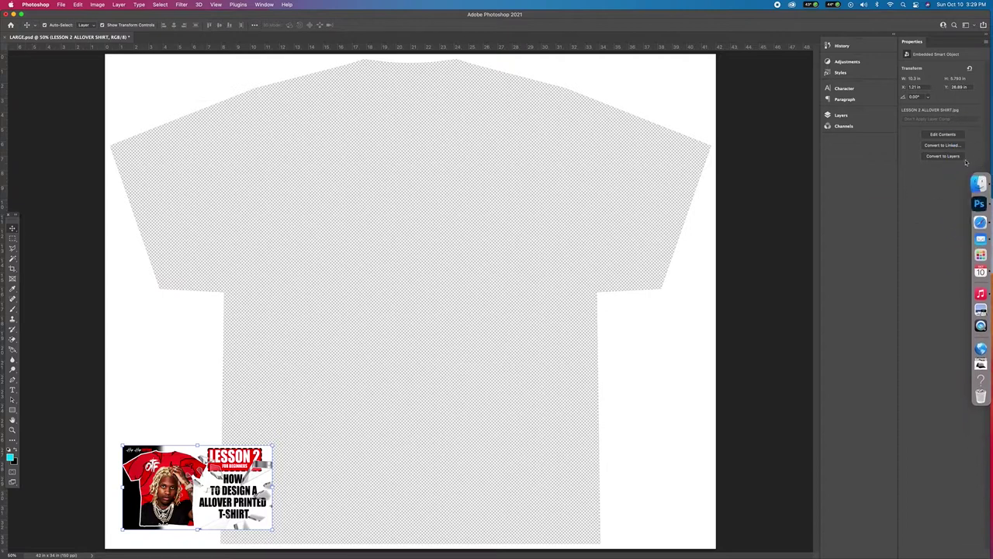
Place the maxresdefault image from the DURK SHIRT folder on the Desktop into the LARGE.psd shirt template.
click(969, 188)
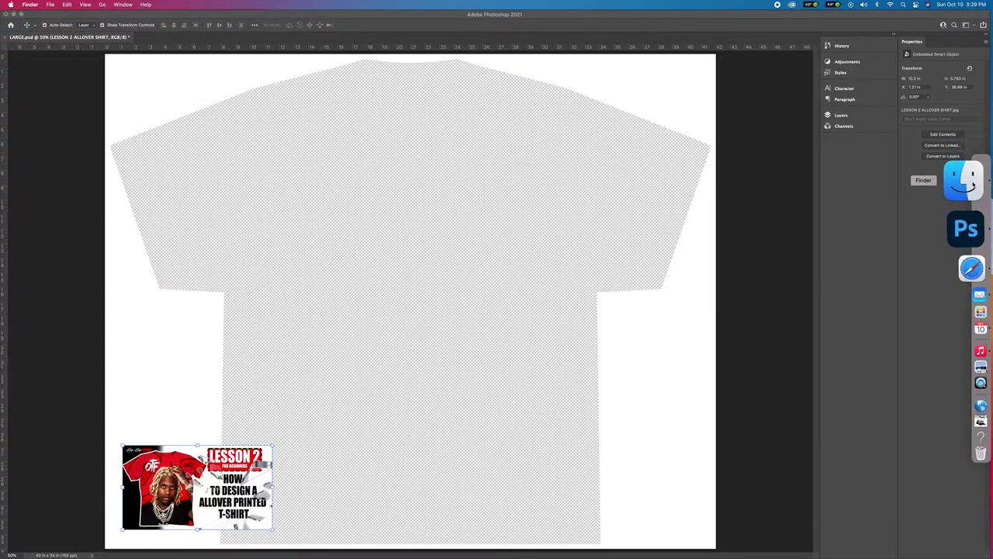
click(971, 179)
click(321, 141)
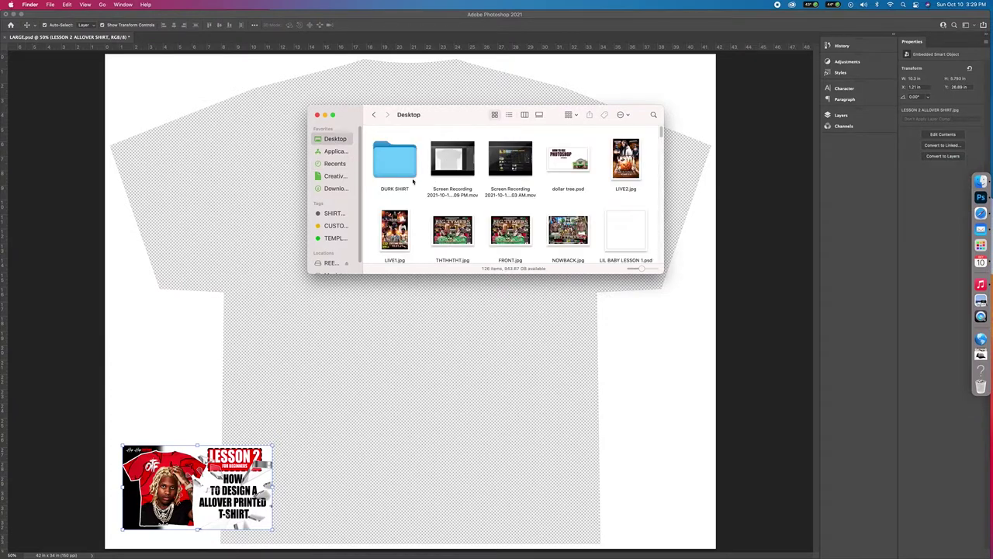
double_click(394, 164)
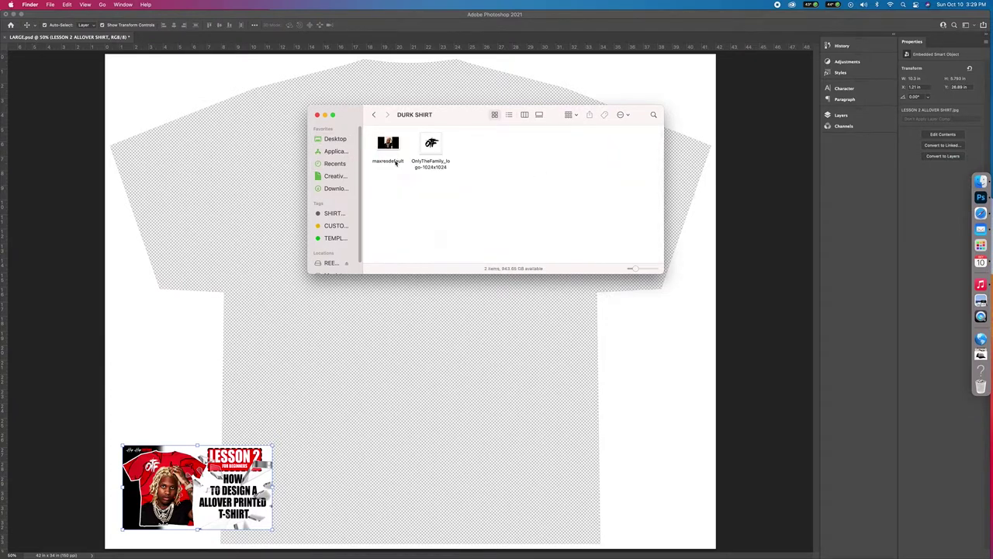
drag(395, 146, 451, 357)
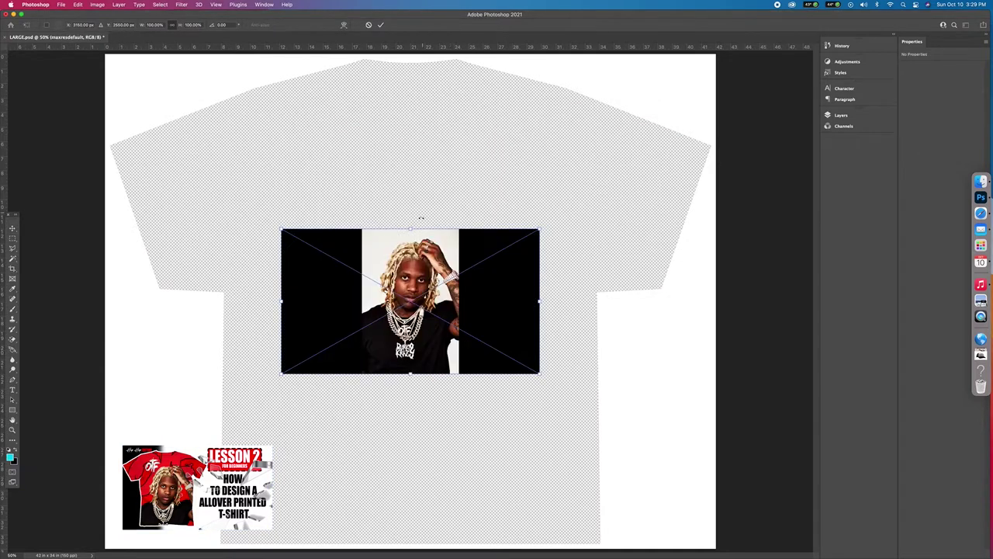
Scale the placed photo to about 334% and position it behind the shirt template so it covers the full shirt height.
drag(414, 80, 414, 54)
drag(411, 401, 399, 504)
drag(400, 539, 410, 549)
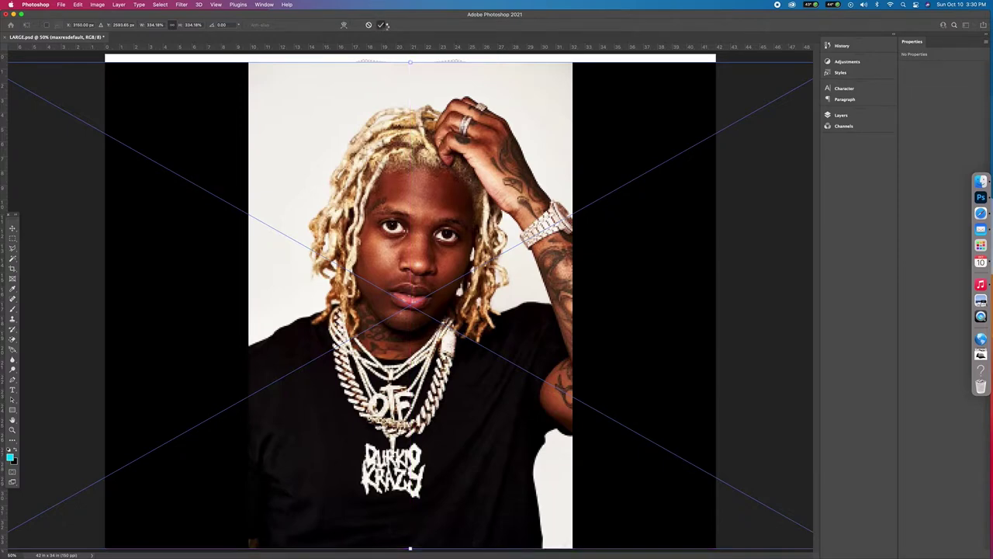
key(Return)
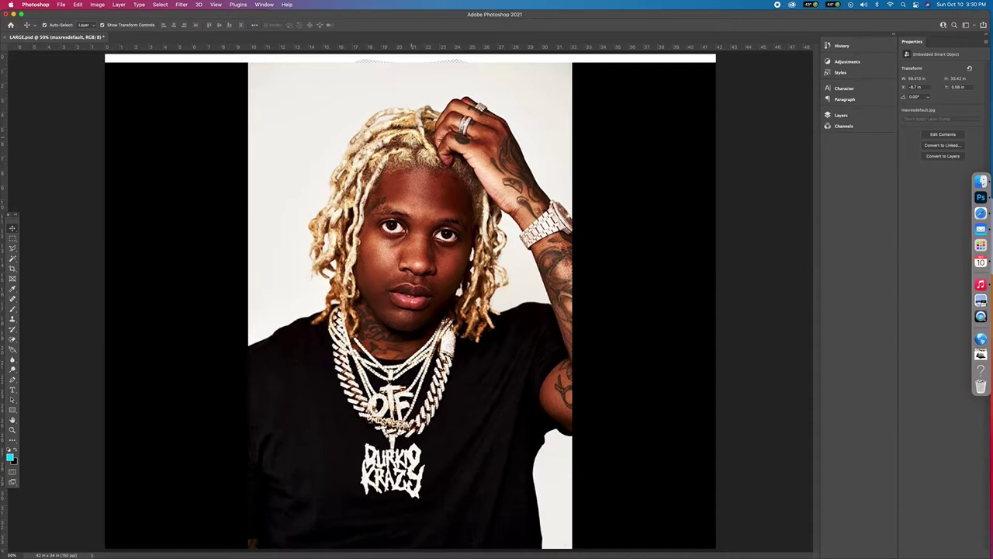
drag(415, 123, 416, 116)
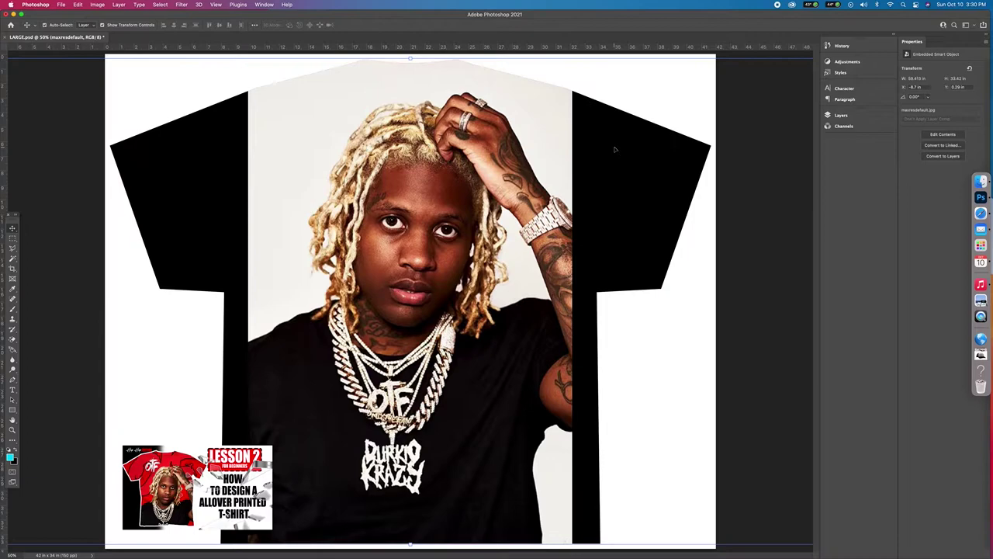
Toggle the visibility of Layer 1, maxresdefault and LESSON 2 ALLOVER SHIRT off and on to check what each layer contains.
click(839, 114)
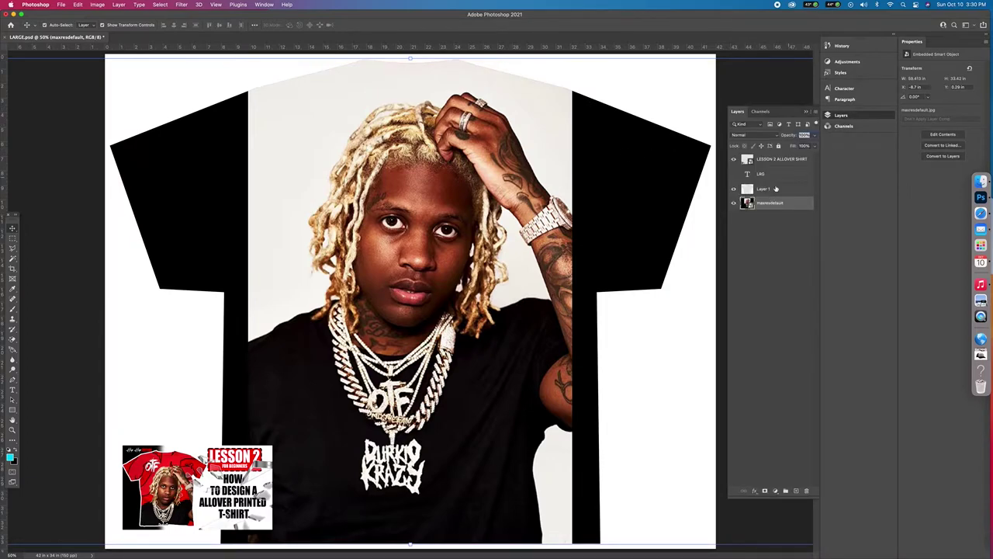
click(734, 189)
click(734, 190)
click(734, 203)
click(734, 203)
click(734, 159)
click(734, 160)
Move the LESSON 2 ALLOVER SHIRT layer beneath Layer 1, then return it above Layer 1.
drag(786, 166, 784, 192)
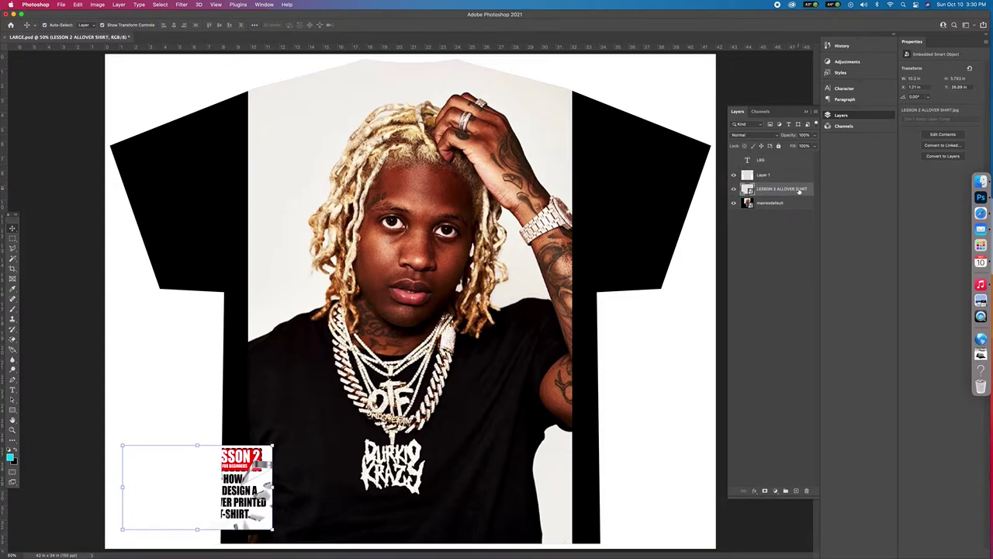
drag(795, 186, 795, 176)
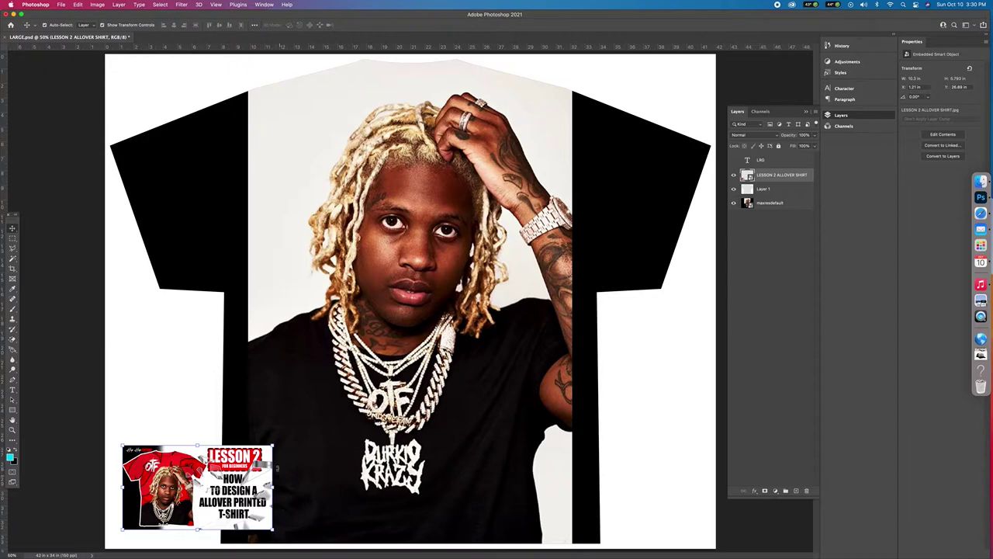
Select the portrait photo layer, switch to the Eraser tool and rasterize the smart object for erasing.
click(377, 235)
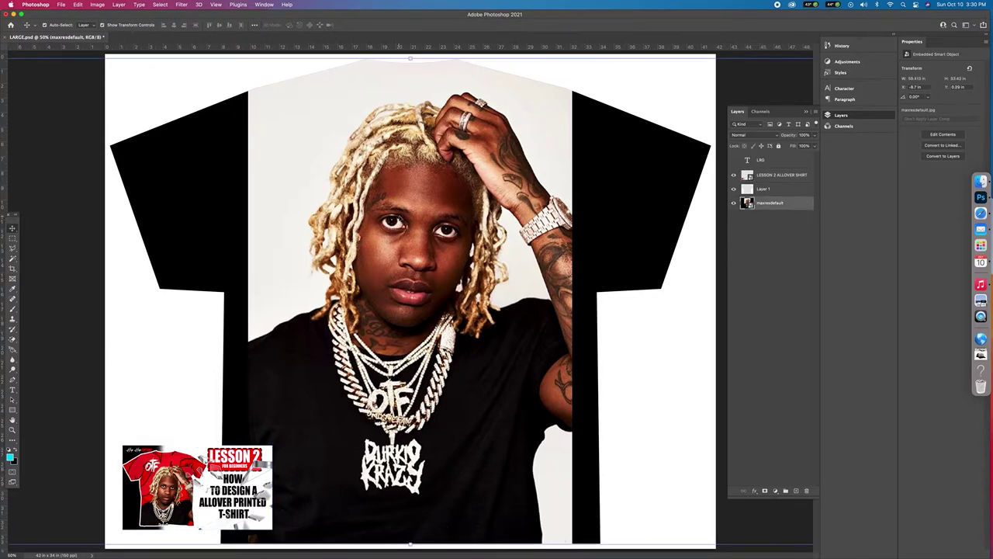
click(13, 341)
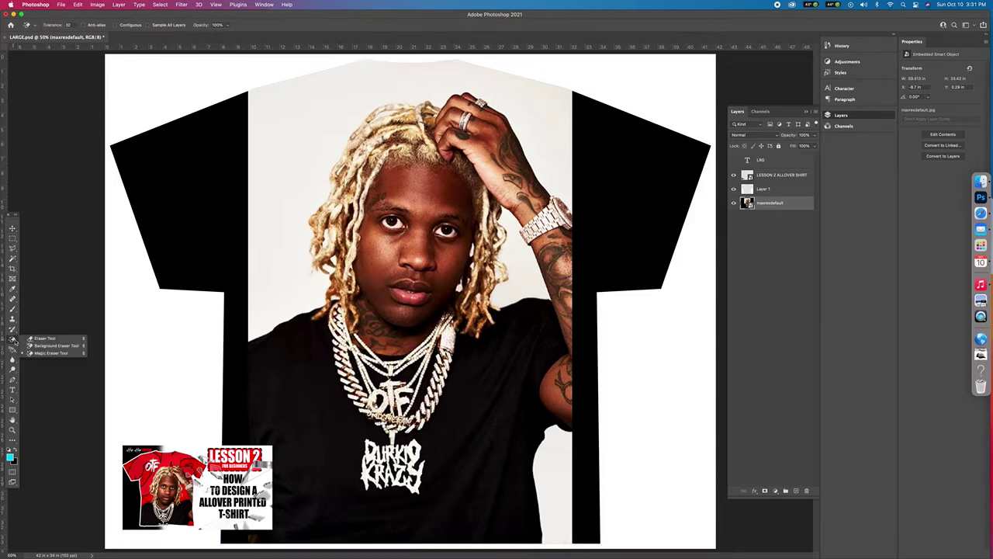
click(32, 339)
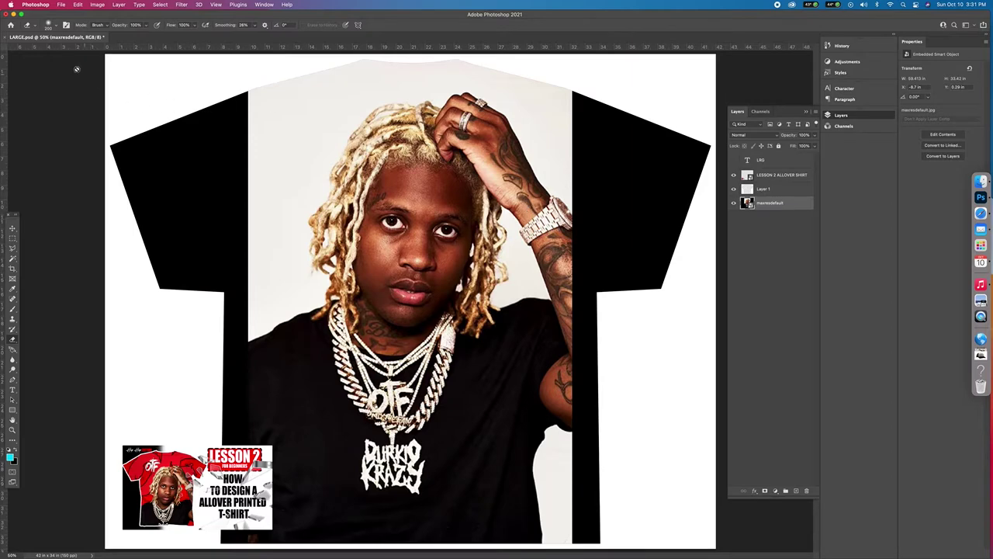
click(380, 192)
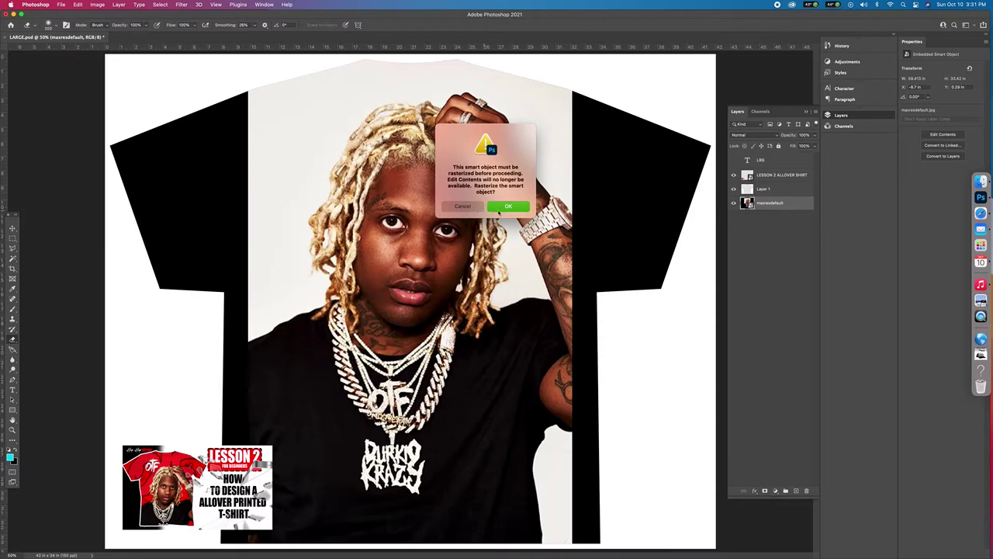
click(508, 207)
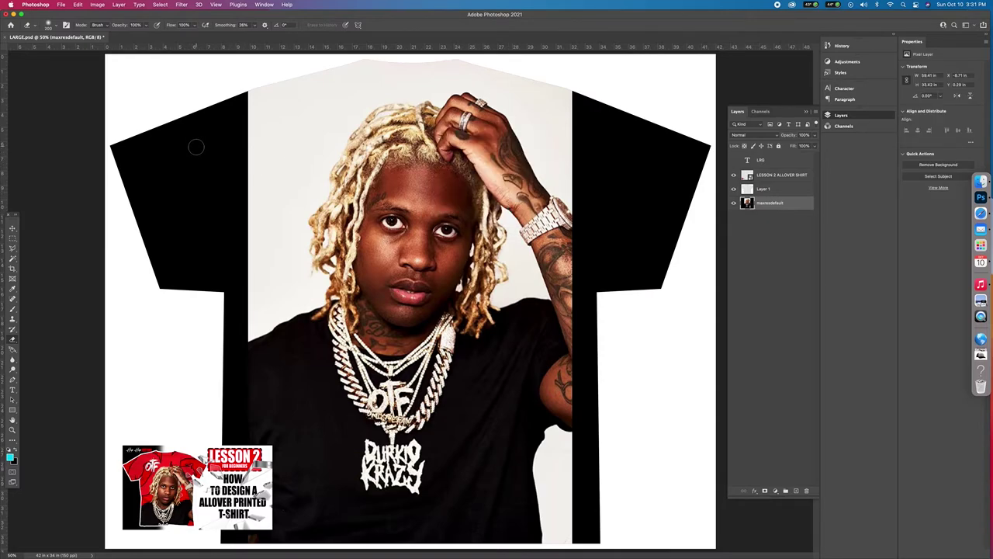
key(Delete)
key(Delete)
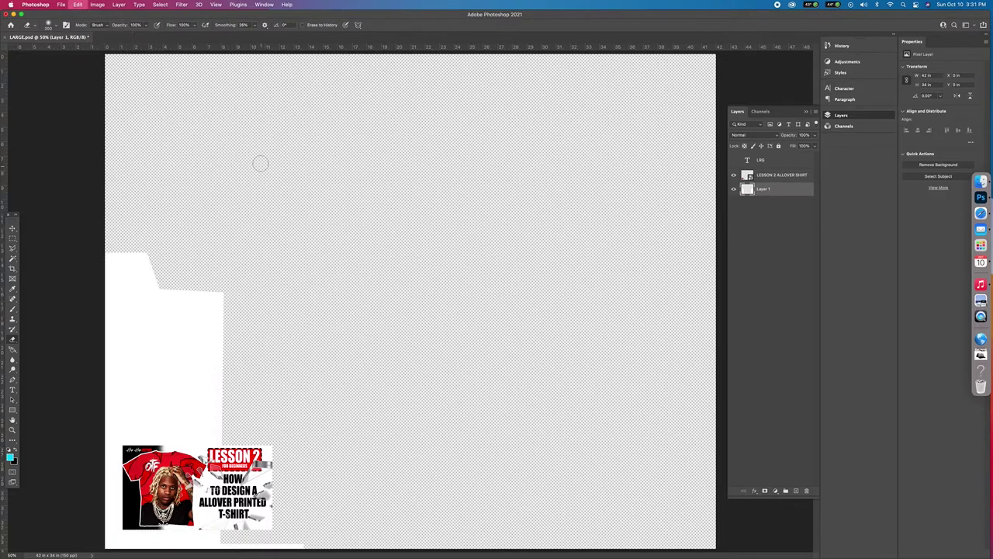
key(super+z)
key(super+z)
key(super+z)
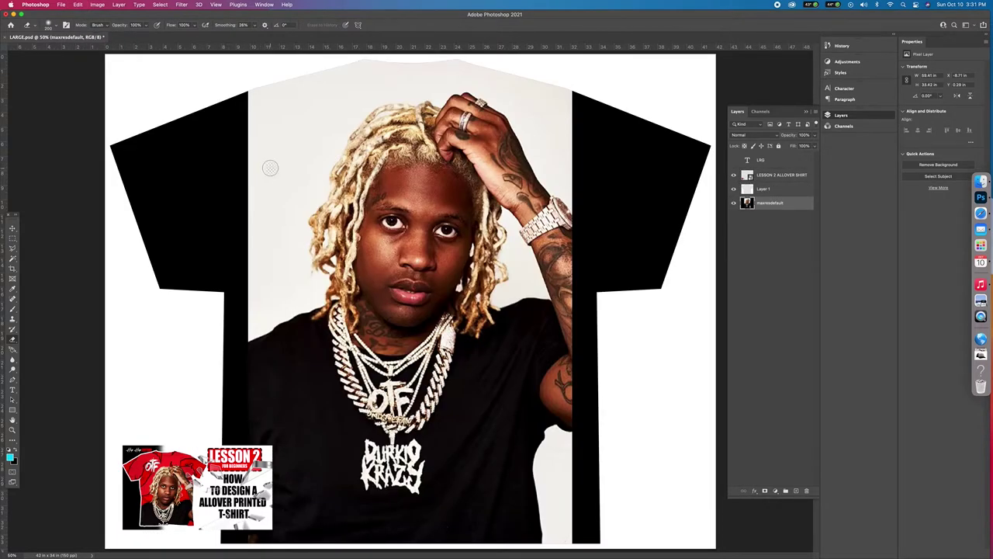
Check the eraser's brush size and hardness, and erase a patch of the light backdrop and black border left of the hair.
right_click(269, 168)
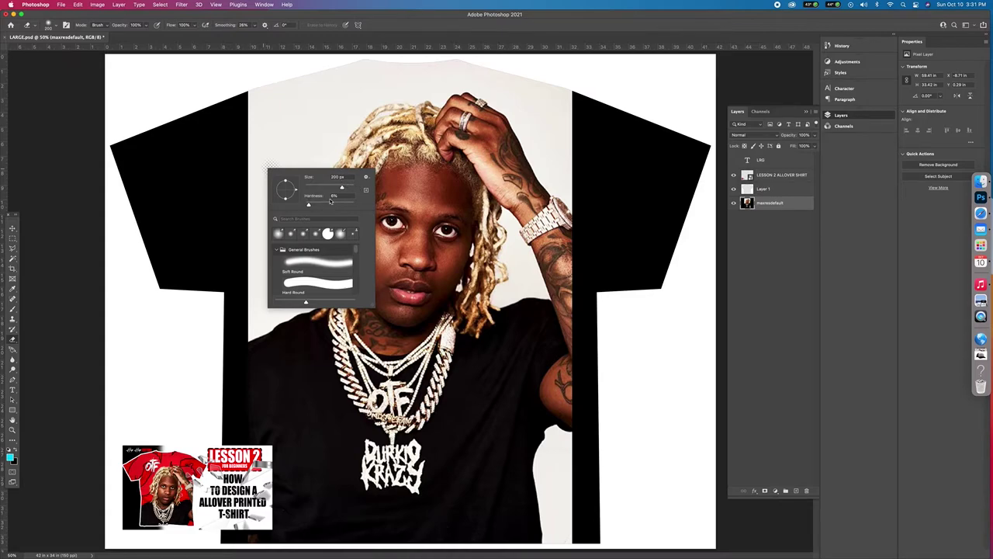
key(Return)
right_click(320, 138)
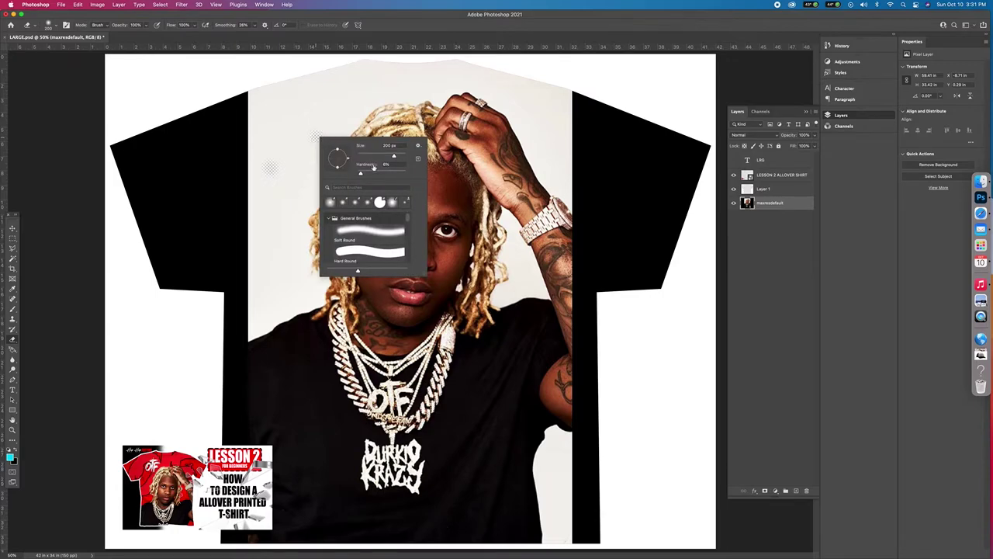
key(Return)
mouse_move(279, 123)
mouse_down()
mouse_move(239, 148)
mouse_move(276, 168)
mouse_up()
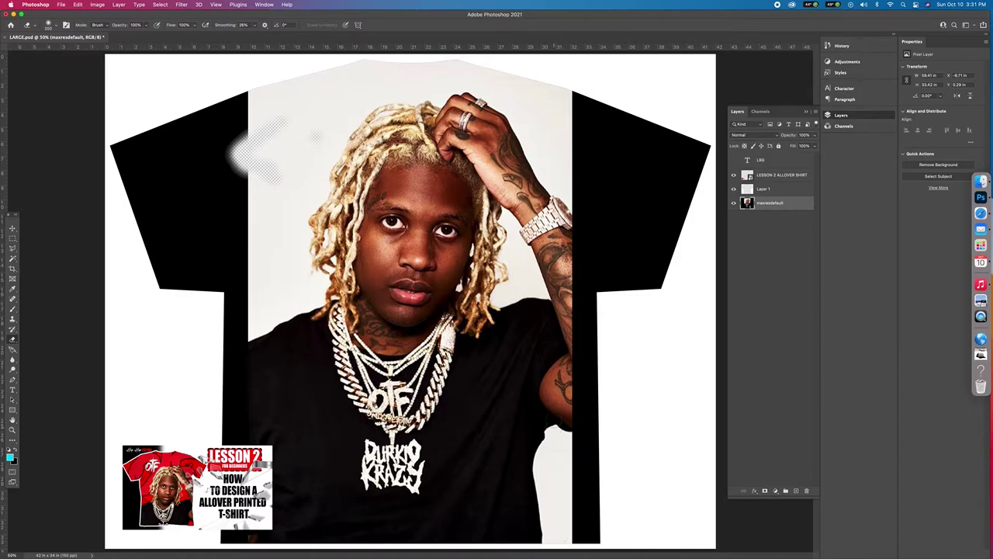
Reduce the eraser brush size and erase the light backdrop along the curved shirt edge below the arm.
key(super+equal)
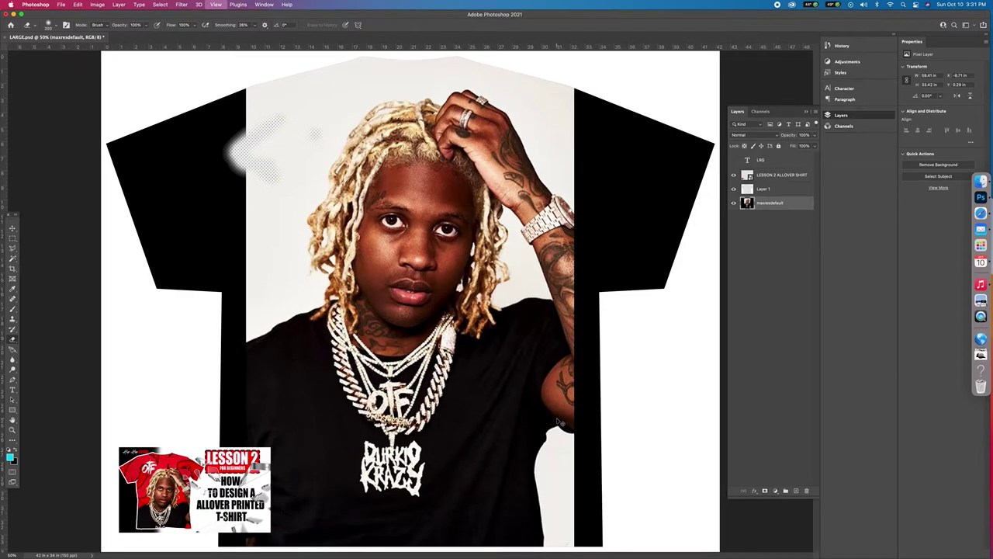
key(super+equal)
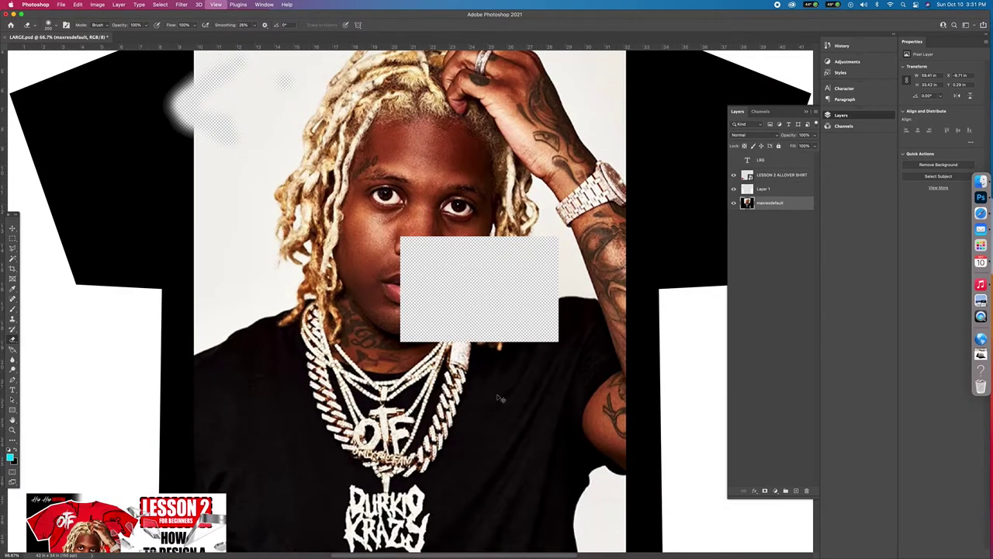
key(super+equal)
key(super+equal)
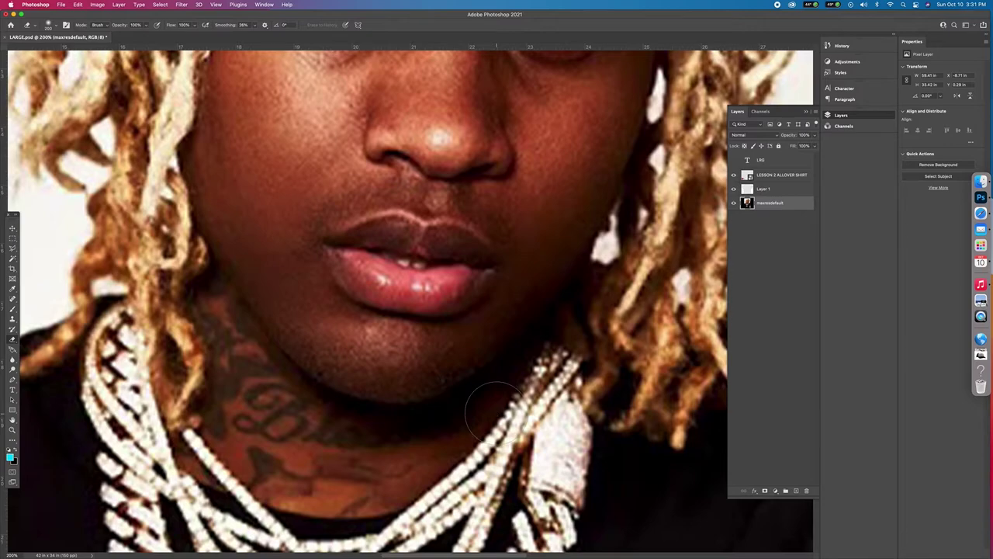
scroll(503, 458, down, 10)
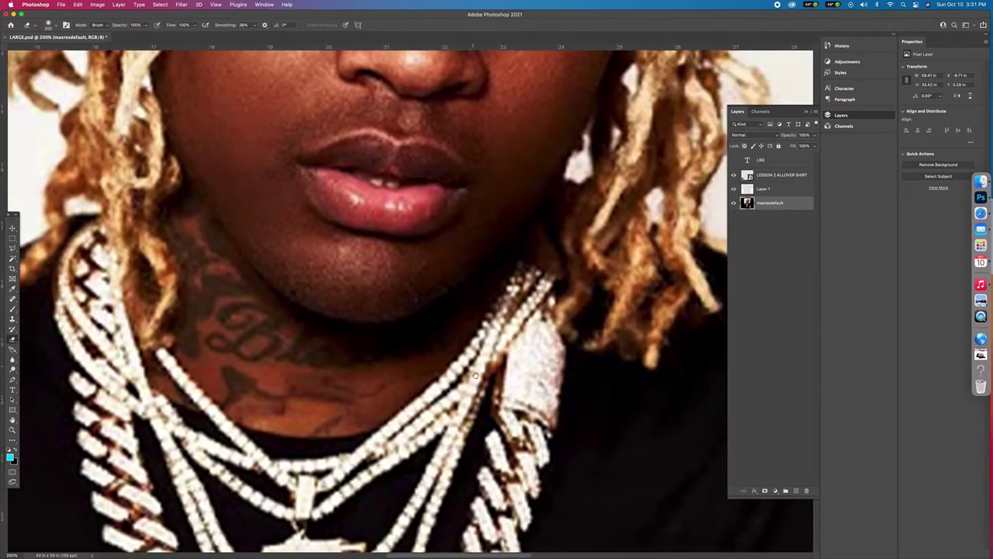
scroll(402, 305, right, 6)
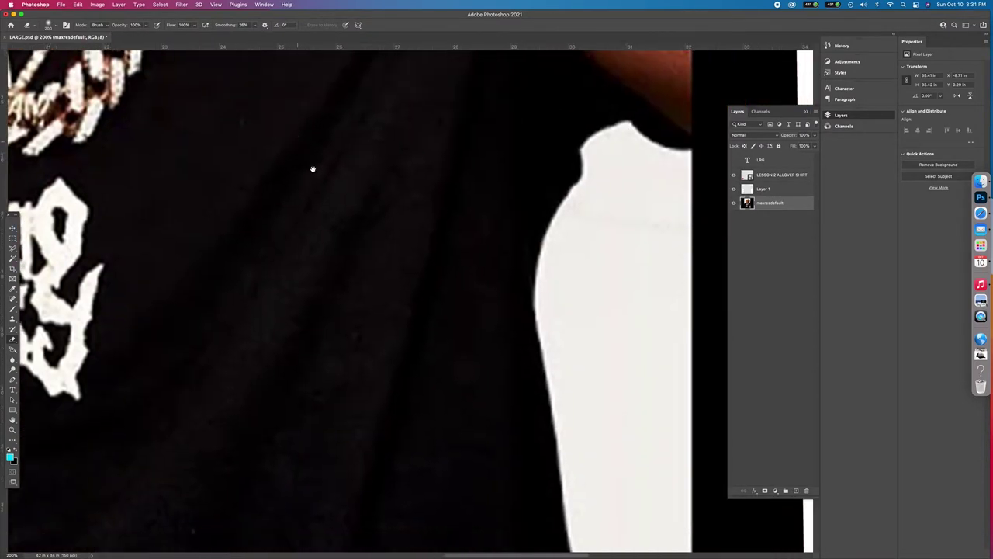
scroll(231, 336, right, 1)
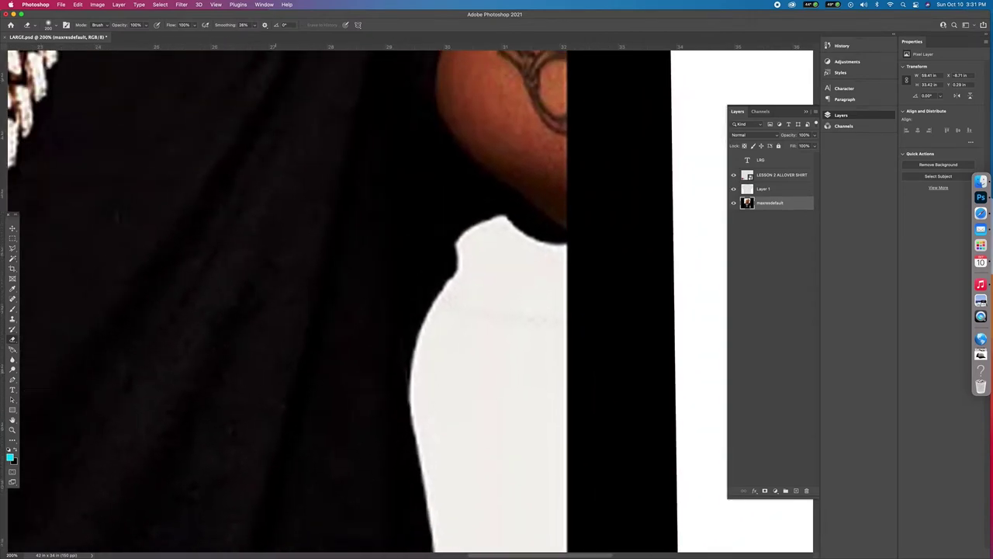
key(bracketleft)
key(bracketleft)
key(bracketleft)
key(bracketleft)
drag(482, 236, 459, 250)
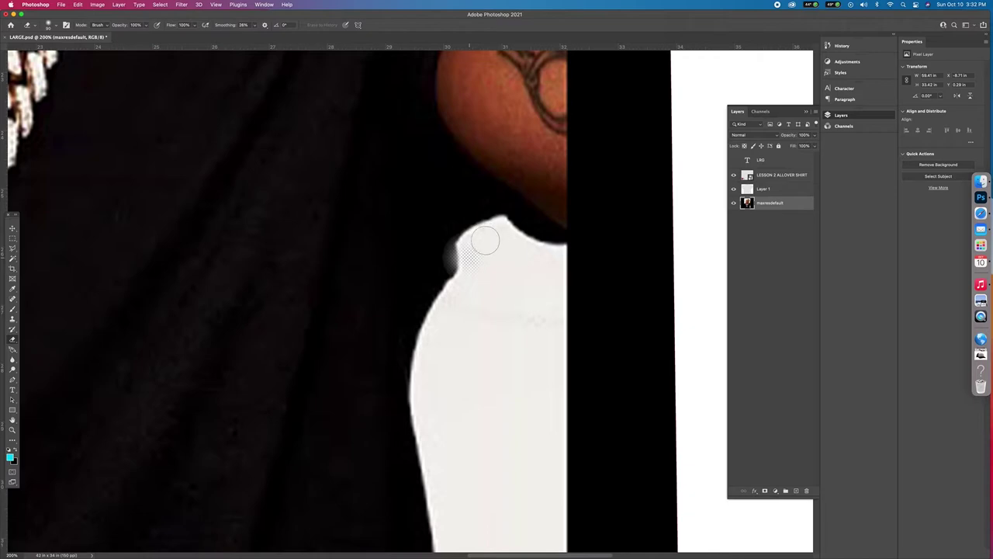
key(super+z)
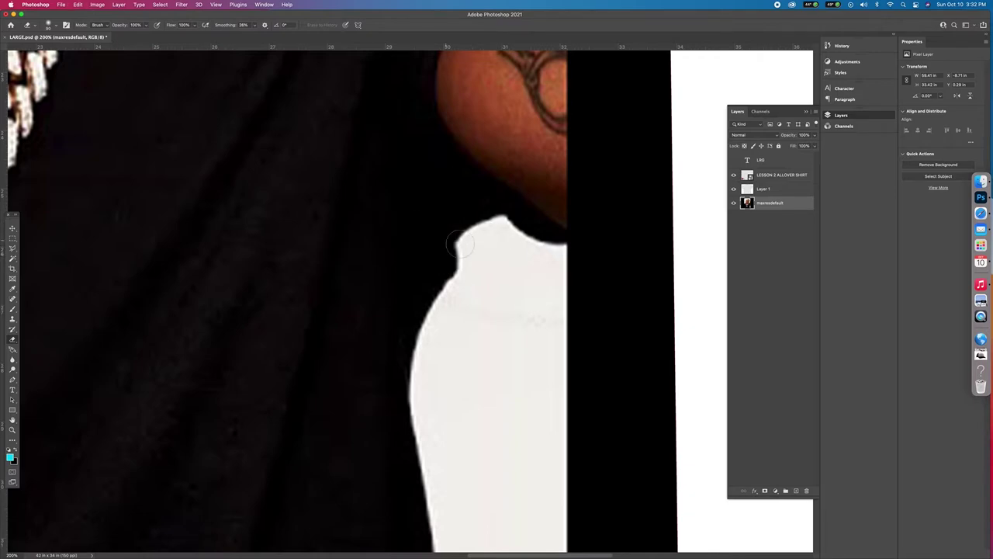
mouse_move(471, 244)
mouse_down()
mouse_move(496, 232)
mouse_move(534, 247)
mouse_move(596, 251)
mouse_move(501, 233)
mouse_move(489, 240)
mouse_move(464, 271)
mouse_move(442, 348)
mouse_move(471, 249)
mouse_move(456, 264)
mouse_move(479, 234)
mouse_move(582, 238)
mouse_move(510, 237)
mouse_move(446, 269)
mouse_move(422, 373)
mouse_move(433, 429)
mouse_up()
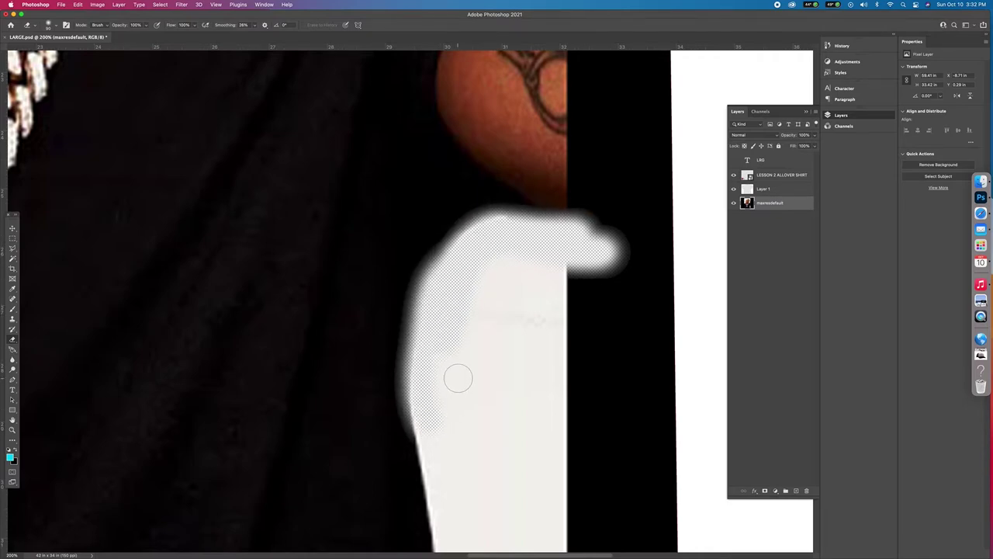
Erase the backdrop further down the side of the black shirt and clean up the curve under the arm.
scroll(457, 377, down, 5)
mouse_move(428, 194)
mouse_down()
mouse_move(431, 365)
mouse_move(450, 472)
mouse_move(440, 487)
mouse_move(450, 439)
mouse_move(431, 494)
mouse_move(450, 439)
mouse_move(419, 214)
mouse_move(429, 107)
mouse_move(458, 116)
mouse_up()
scroll(447, 242, up, 1)
scroll(448, 243, up, 5)
mouse_move(445, 259)
mouse_down()
mouse_move(420, 299)
mouse_move(439, 221)
mouse_move(479, 171)
mouse_move(563, 153)
mouse_up()
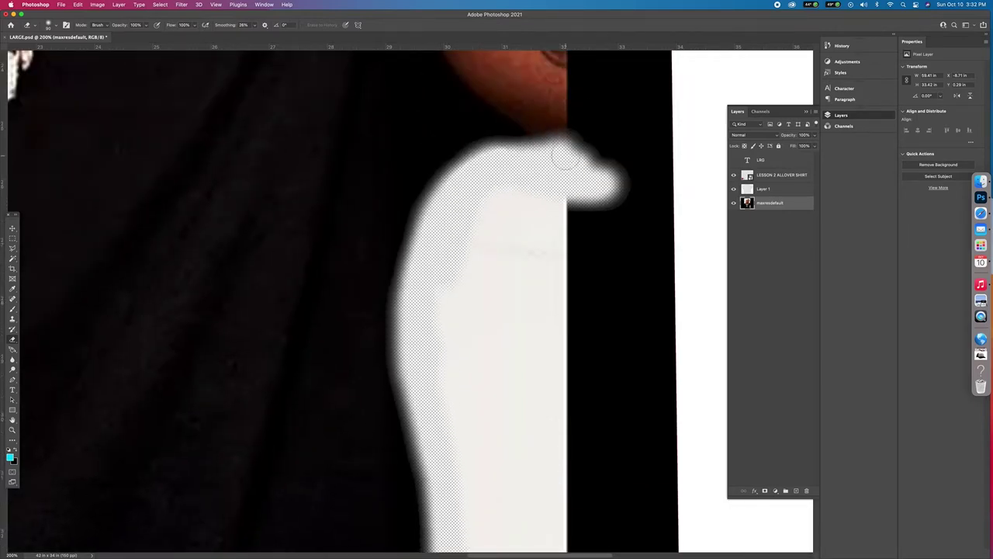
Enlarge the eraser brush and erase the straight photo edge and adjoining black border beside the tattooed elbow and upper arm.
scroll(532, 219, up, 5)
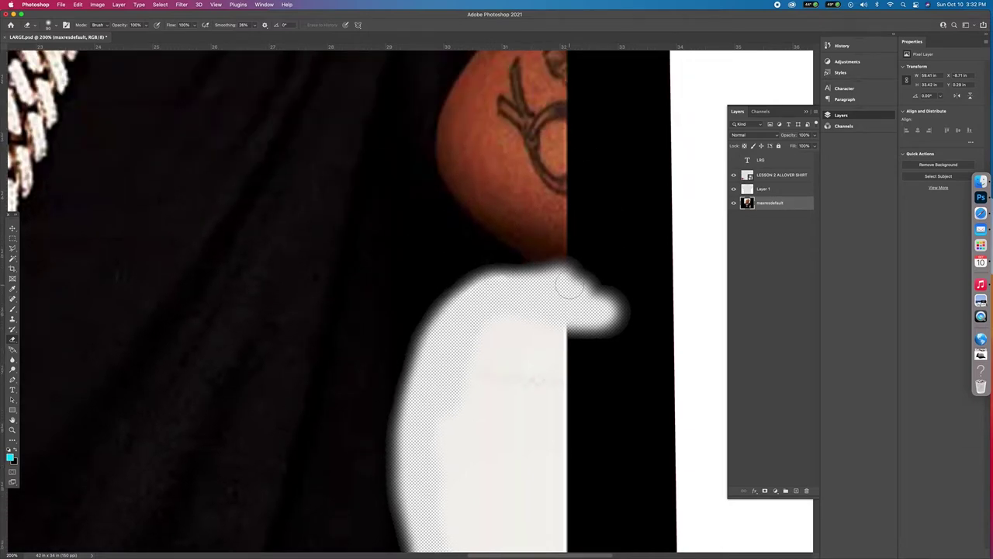
drag(569, 282, 581, 101)
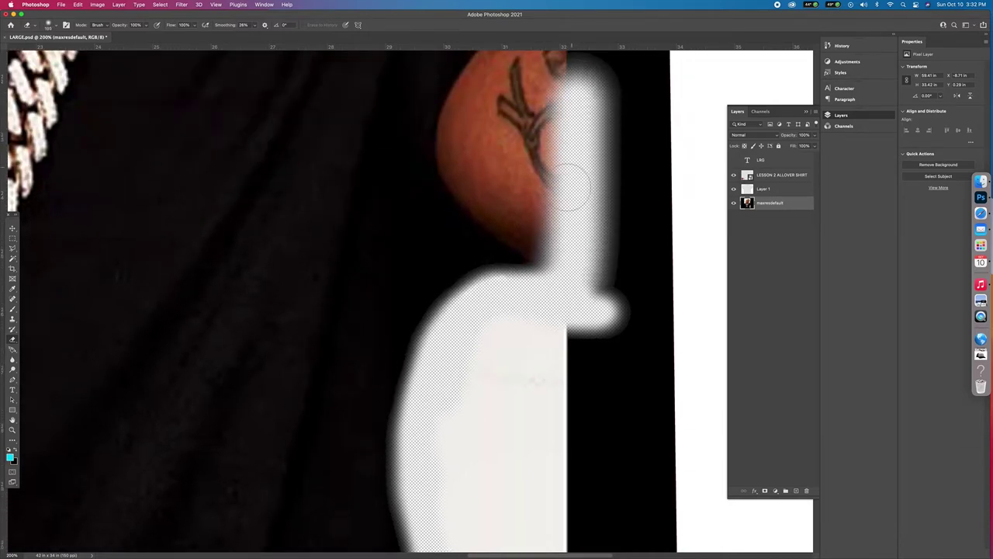
scroll(565, 186, up, 9)
drag(574, 341, 582, 89)
scroll(578, 194, up, 6)
scroll(578, 214, up, 2)
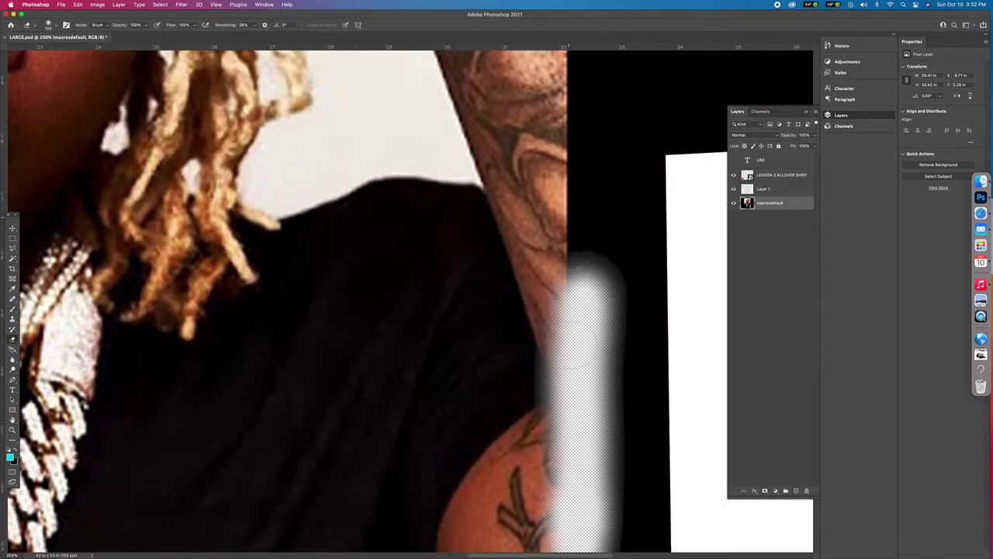
Continue erasing the strip between the photo edge and black border up along the tattooed forearm to the watch.
drag(578, 345, 582, 85)
scroll(590, 167, up, 6)
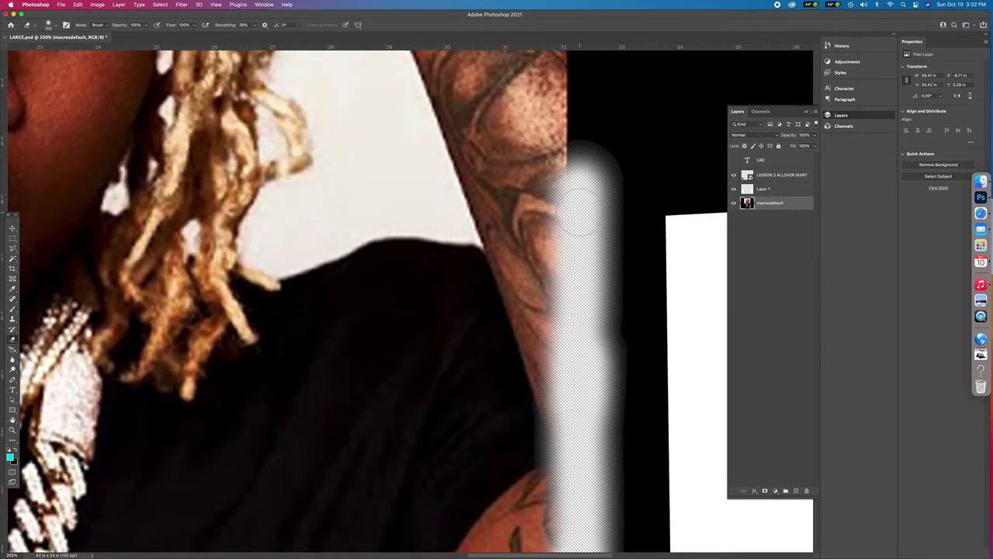
drag(581, 306, 581, 86)
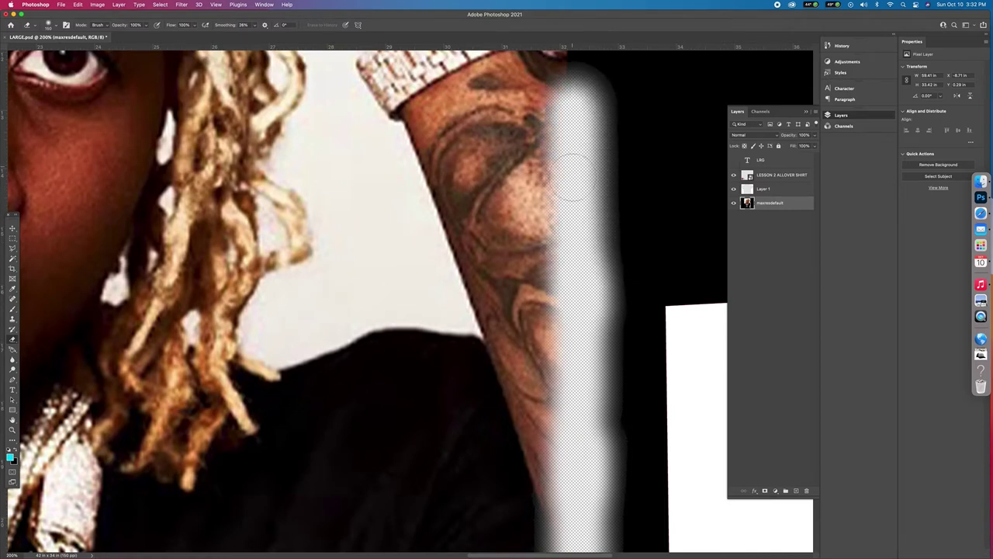
scroll(578, 194, up, 6)
drag(582, 271, 581, 65)
Erase the border strip past the watch and up into the light backdrop beside the raised hand.
scroll(571, 194, up, 10)
drag(574, 365, 578, 66)
scroll(552, 177, up, 5)
scroll(555, 233, up, 3)
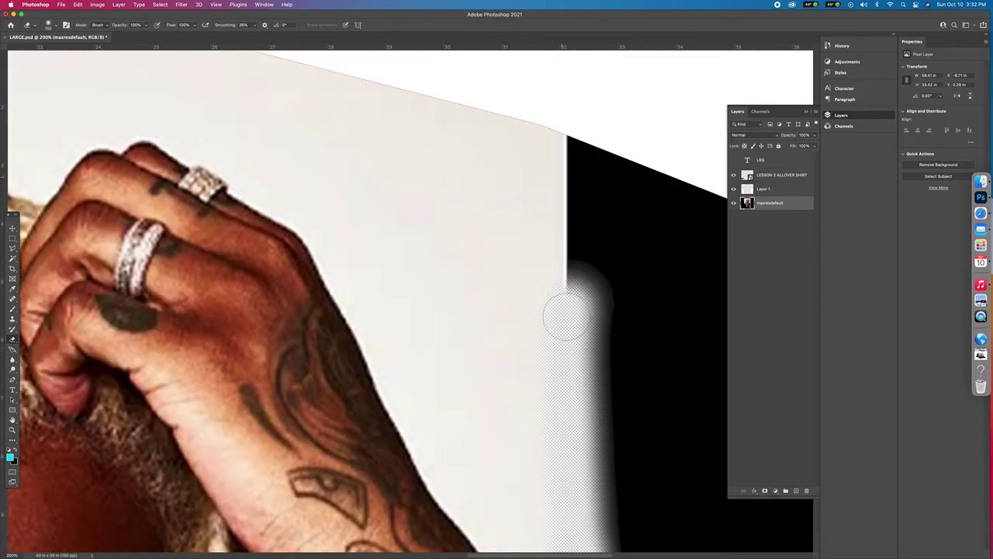
Reduce the eraser brush size and erase the light backdrop along the outer wrist and back of the raised hand.
scroll(561, 348, down, 14)
scroll(570, 336, up, 3)
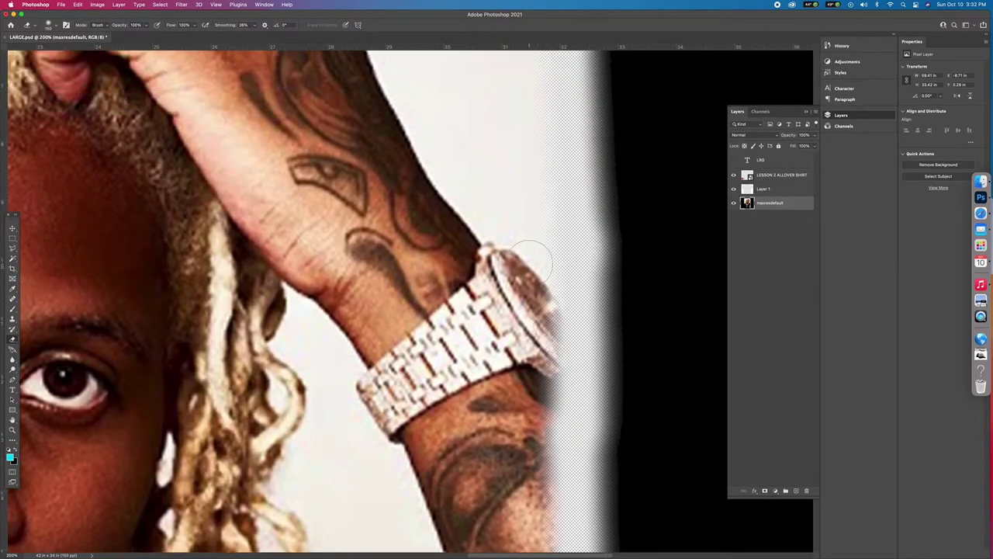
mouse_move(473, 213)
mouse_down()
mouse_move(540, 255)
mouse_move(573, 287)
mouse_move(453, 189)
mouse_move(402, 105)
mouse_up()
scroll(450, 190, up, 1)
scroll(456, 203, up, 10)
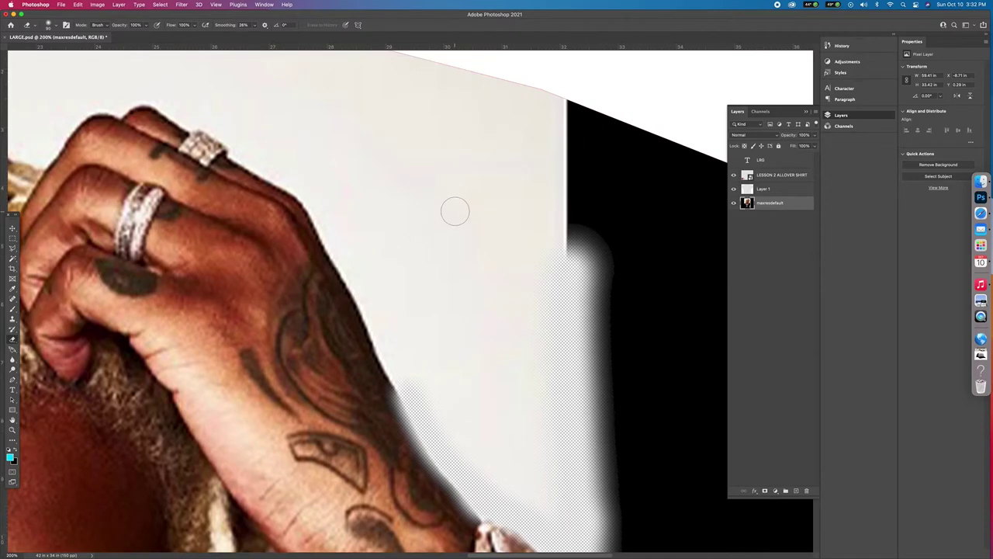
mouse_move(414, 388)
mouse_down()
mouse_move(399, 407)
mouse_move(385, 330)
mouse_move(336, 225)
mouse_up()
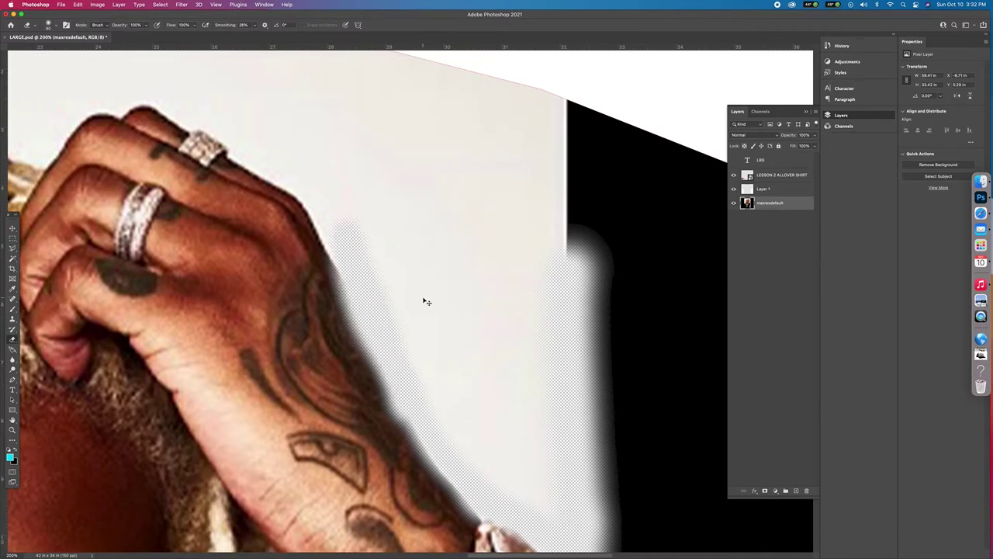
Erase the backdrop closely around the outer knuckle of the raised hand at 400% zoom.
key(super+0)
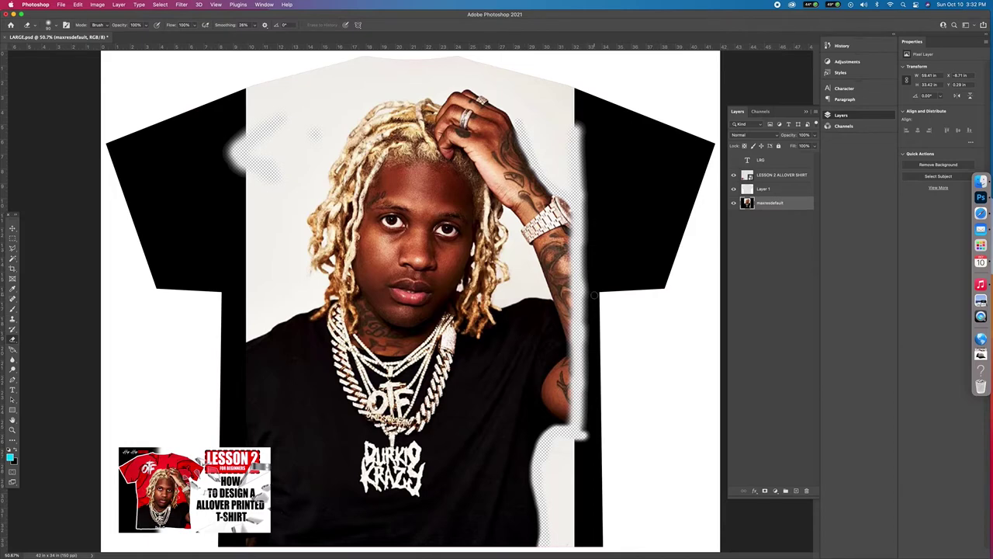
key(super+equal)
key(super+equal)
key(super+equal)
key(super+equal)
key(super+equal)
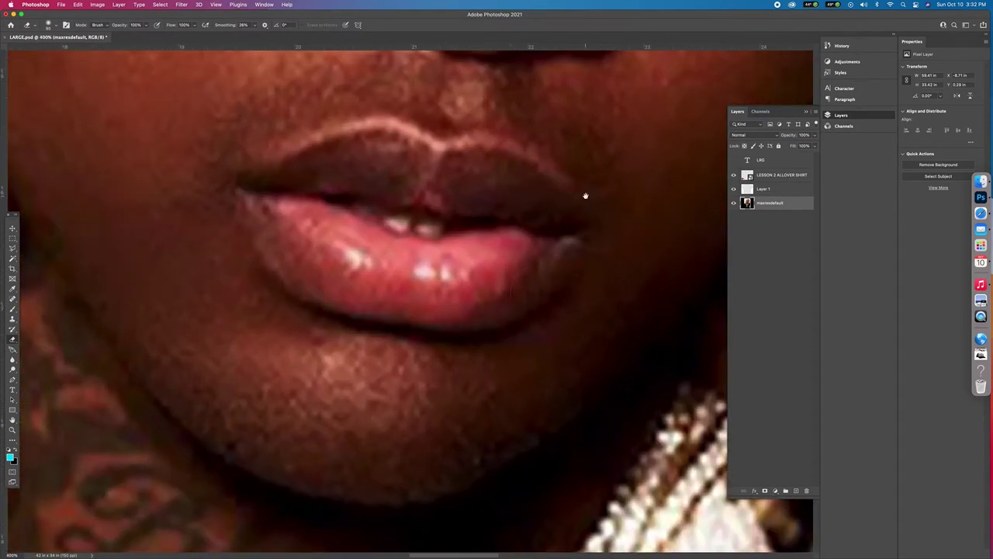
scroll(594, 190, up, 15)
scroll(594, 190, right, 5)
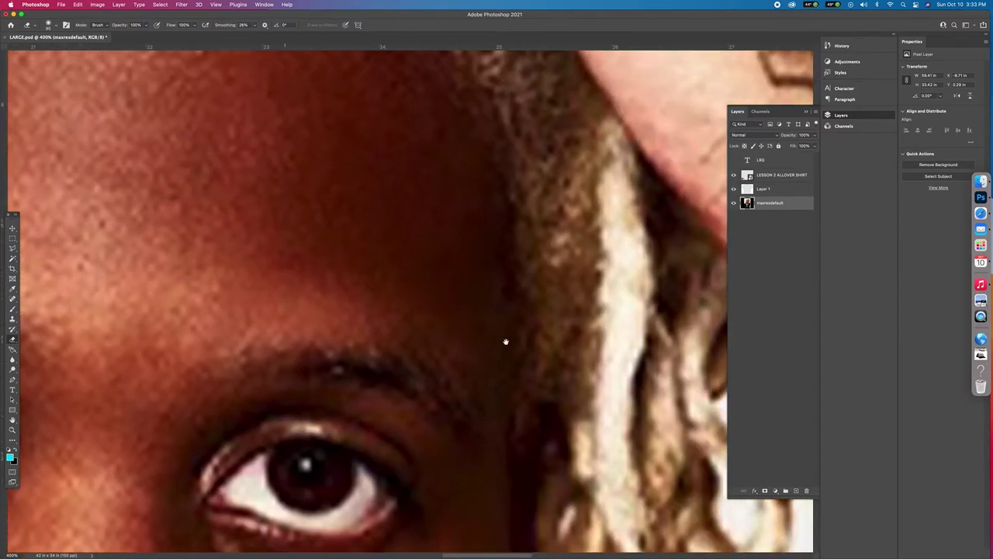
scroll(358, 448, up, 10)
scroll(358, 448, right, 4)
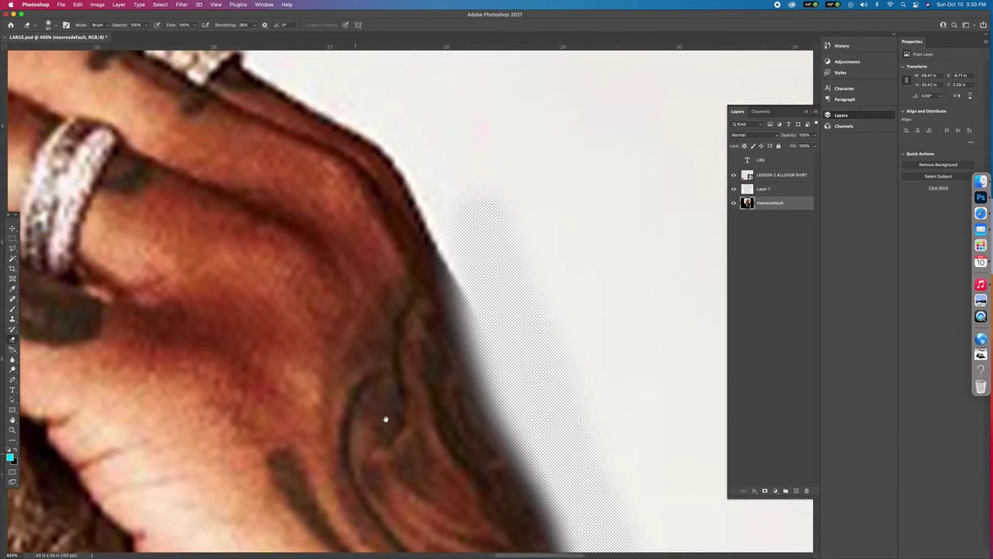
mouse_move(505, 315)
mouse_down()
mouse_move(476, 248)
mouse_move(422, 168)
mouse_move(371, 142)
mouse_up()
Erase the backdrop along the finger, past the small ring, to the highest knuckle of the raised hand.
scroll(404, 217, up, 6)
scroll(404, 218, left, 3)
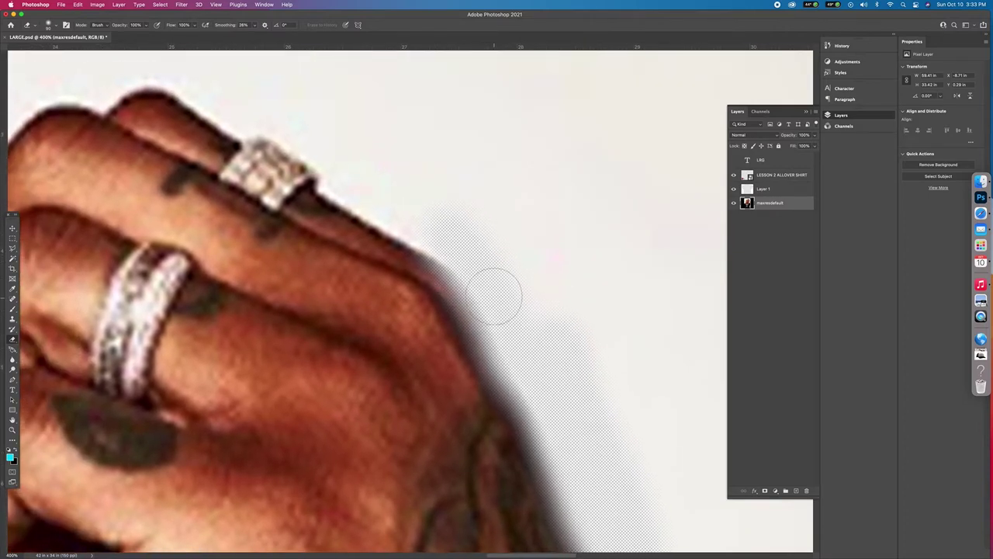
drag(393, 210, 344, 167)
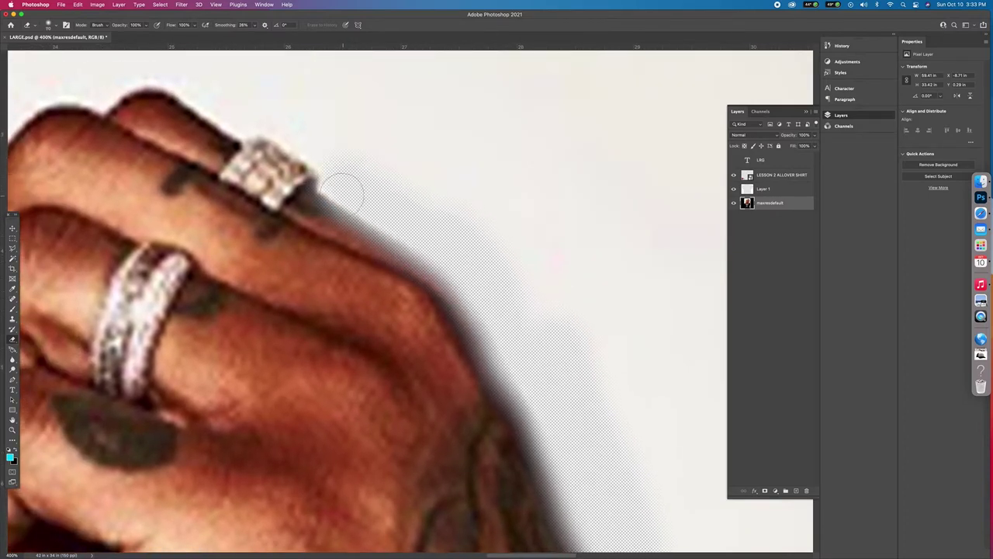
mouse_move(381, 202)
mouse_down()
mouse_move(271, 122)
mouse_move(246, 126)
mouse_move(159, 82)
mouse_up()
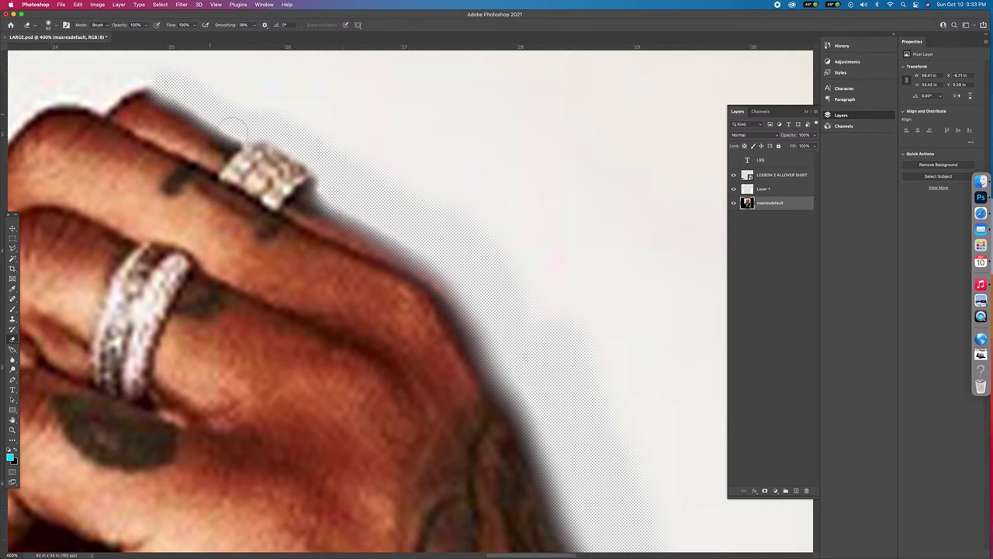
Erase the backdrop over the tops of the fingers down to where the hand meets the hair.
scroll(323, 238, up, 1)
scroll(323, 239, left, 1)
scroll(323, 239, up, 5)
scroll(322, 238, left, 8)
mouse_move(465, 259)
mouse_down()
mouse_move(436, 256)
mouse_move(407, 281)
mouse_move(365, 272)
mouse_move(344, 281)
mouse_move(270, 349)
mouse_move(246, 387)
mouse_move(320, 308)
mouse_move(372, 279)
mouse_up()
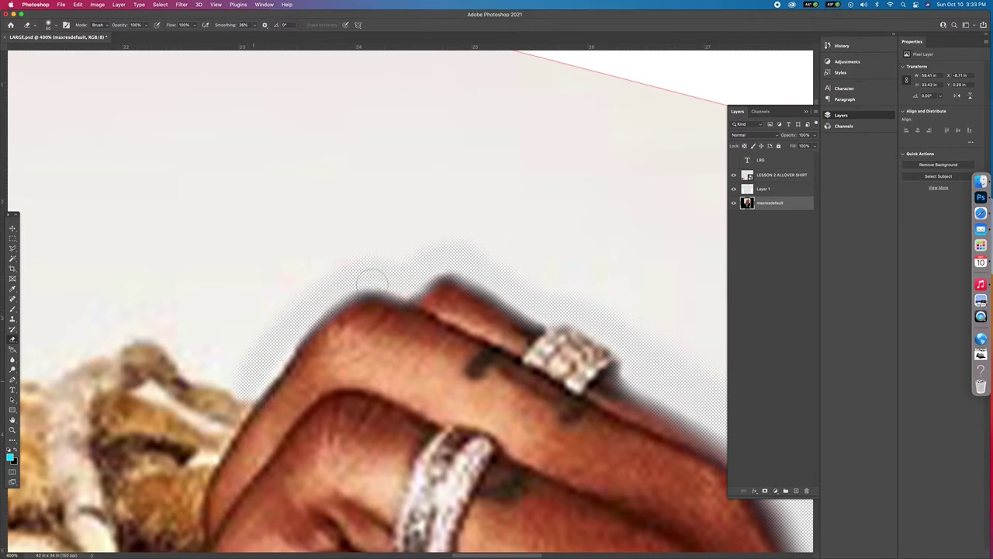
Erase a strip of backdrop along the crown of the blond hair, working left from the hand.
scroll(459, 317, left, 3)
scroll(459, 317, left, 10)
scroll(459, 318, down, 3)
mouse_move(505, 333)
mouse_down()
mouse_move(470, 331)
mouse_move(429, 288)
mouse_move(402, 287)
mouse_move(318, 324)
mouse_move(259, 309)
mouse_move(209, 327)
mouse_up()
scroll(349, 310, left, 10)
mouse_move(483, 282)
mouse_down()
mouse_move(443, 275)
mouse_move(351, 282)
mouse_move(195, 365)
mouse_up()
Erase the backdrop down the upper-left curve of the hair, following its outer edge.
scroll(195, 365, left, 9)
scroll(195, 366, down, 4)
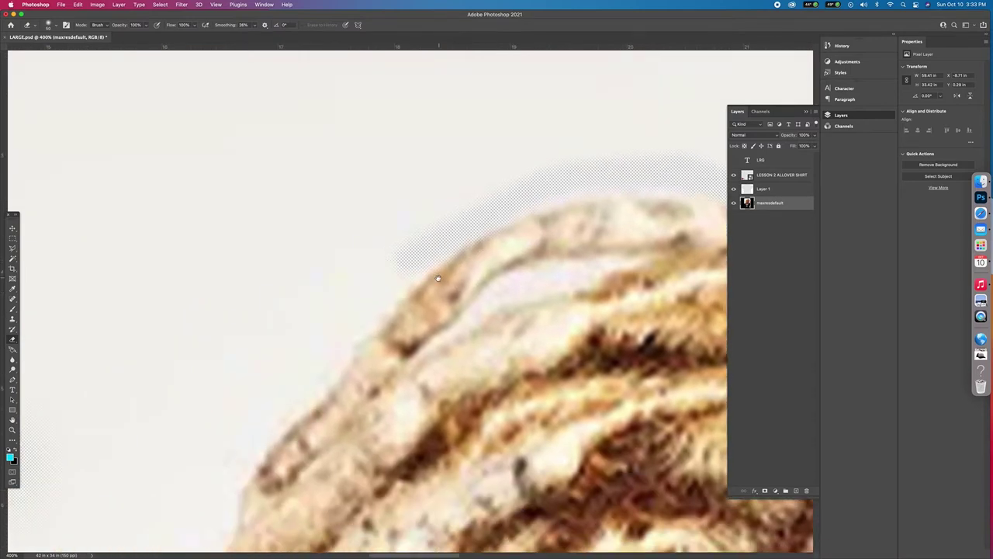
mouse_move(435, 251)
mouse_down()
mouse_move(330, 359)
mouse_move(240, 469)
mouse_up()
scroll(337, 453, left, 4)
scroll(337, 453, down, 8)
mouse_move(355, 204)
mouse_down()
mouse_move(315, 314)
mouse_move(223, 465)
mouse_up()
Erase the backdrop along the outer edge of the dreadlocks down the left side of the head.
scroll(224, 466, left, 4)
scroll(223, 466, down, 3)
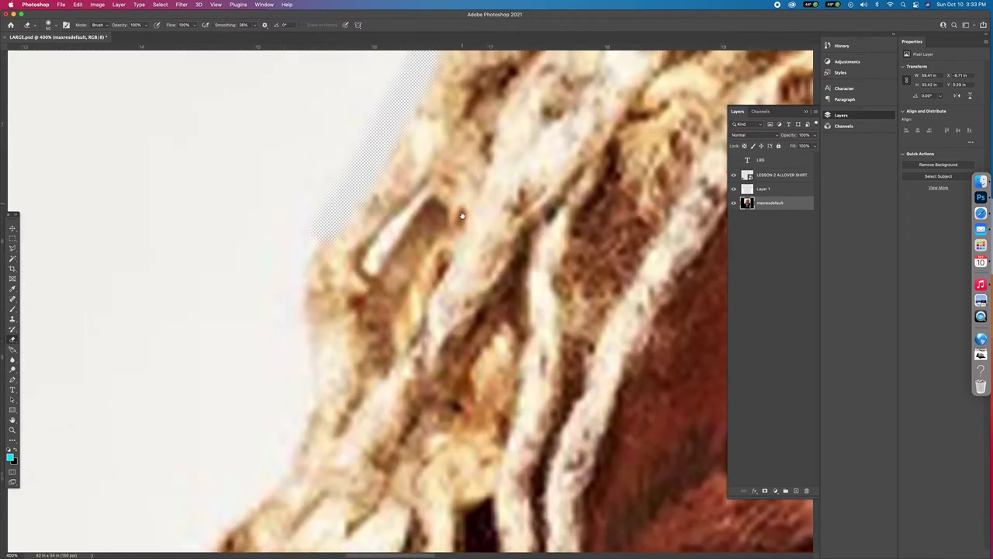
mouse_move(343, 242)
mouse_down()
mouse_move(328, 222)
mouse_move(268, 489)
mouse_up()
scroll(426, 336, left, 4)
scroll(426, 336, down, 4)
scroll(426, 336, left, 4)
scroll(426, 336, down, 4)
mouse_move(442, 191)
mouse_down()
mouse_move(328, 300)
mouse_move(285, 361)
mouse_move(324, 483)
mouse_up()
Erase the backdrop around the lower dreadlock tips on the left, down toward the shoulder.
scroll(408, 455, left, 2)
scroll(408, 454, down, 4)
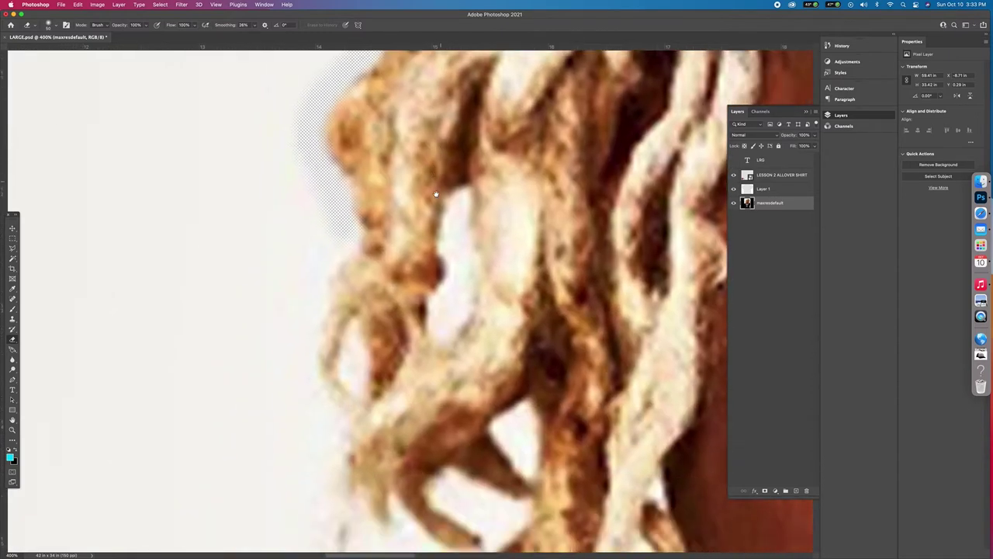
mouse_move(356, 208)
mouse_down()
mouse_move(311, 364)
mouse_move(334, 411)
mouse_up()
scroll(389, 371, down, 4)
mouse_move(365, 220)
mouse_down()
mouse_move(327, 305)
mouse_move(341, 346)
mouse_move(356, 326)
mouse_move(392, 339)
mouse_move(398, 313)
mouse_move(458, 370)
mouse_move(479, 420)
mouse_move(460, 475)
mouse_up()
scroll(460, 475, down, 5)
Erase the backdrop along the top of the left shoulder out to the black side border.
mouse_move(479, 242)
mouse_down()
mouse_move(441, 293)
mouse_move(429, 354)
mouse_move(438, 395)
mouse_move(420, 419)
mouse_move(387, 437)
mouse_move(297, 456)
mouse_up()
mouse_move(362, 419)
mouse_down()
mouse_move(496, 206)
mouse_move(471, 246)
mouse_move(372, 261)
mouse_move(286, 314)
mouse_move(208, 332)
mouse_move(289, 321)
mouse_move(495, 198)
mouse_move(466, 193)
mouse_move(414, 215)
mouse_move(334, 286)
mouse_move(180, 339)
mouse_up()
drag(339, 271, 412, 124)
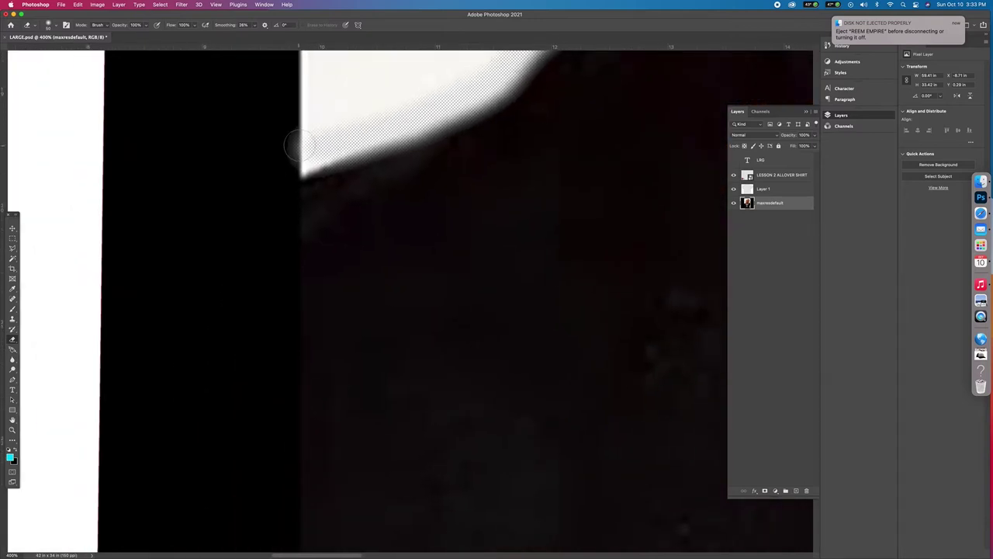
Erase a strip down the seam between the left black border and the black shirt, undoing and redrawing the crooked stroke.
drag(298, 252, 280, 426)
drag(385, 283, 411, 181)
mouse_move(348, 185)
mouse_down()
mouse_move(357, 281)
mouse_move(339, 427)
mouse_up()
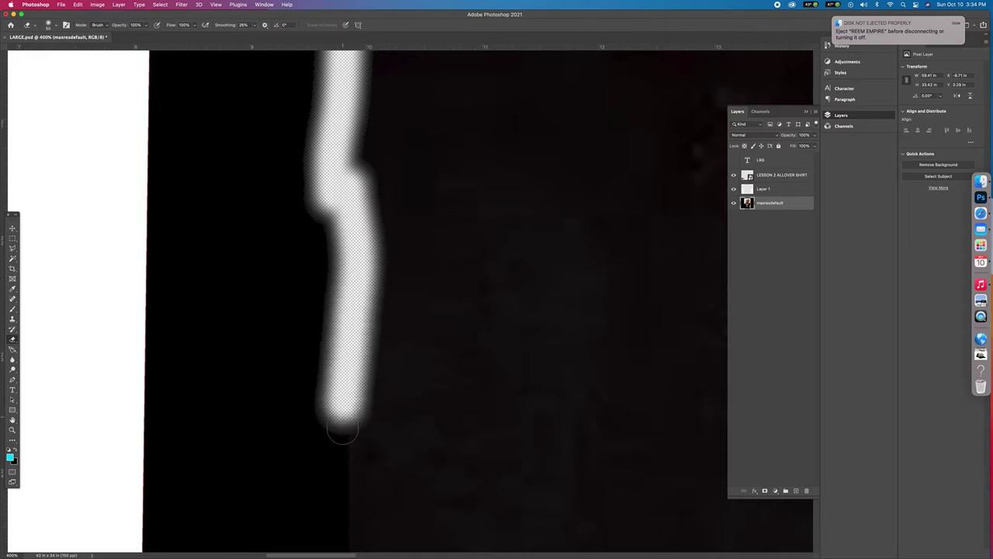
key(ctrl+z)
mouse_move(426, 161)
mouse_down()
mouse_move(438, 169)
mouse_move(440, 142)
mouse_up()
drag(358, 297, 366, 464)
drag(455, 396, 454, 182)
mouse_move(366, 248)
mouse_down()
mouse_move(367, 381)
mouse_move(373, 343)
mouse_up()
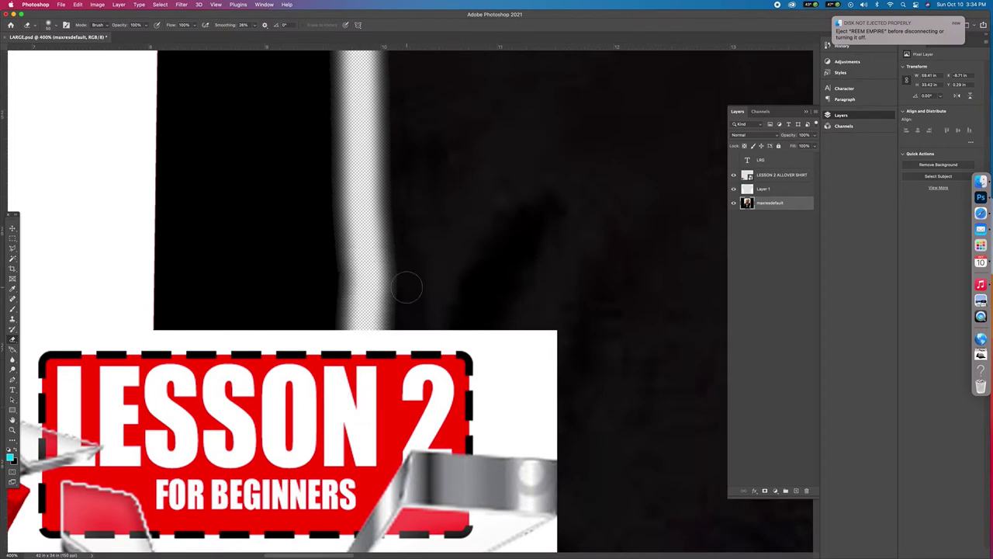
scroll(406, 288, down, 1)
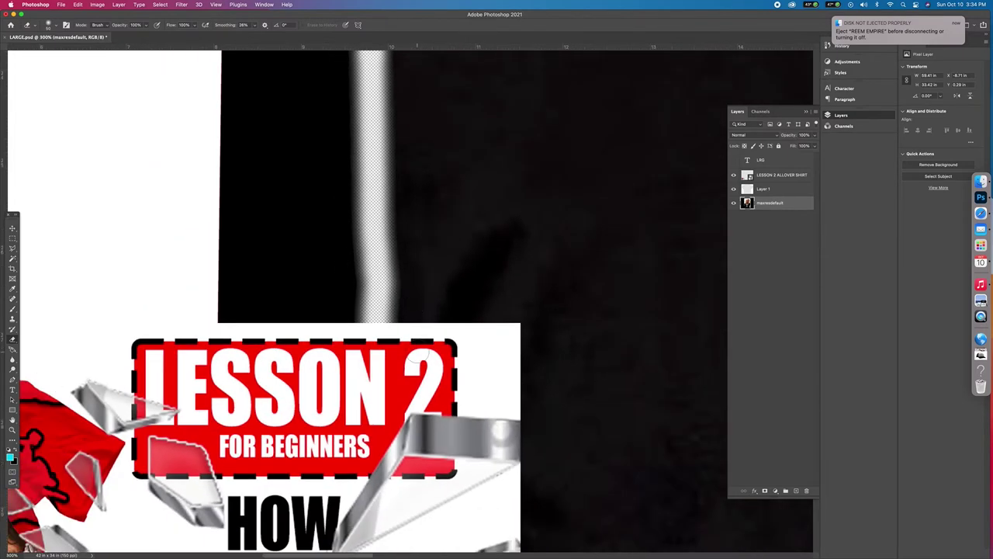
Outline the left sleeve and the backdrop beside the hair with the Polygonal Lasso and delete that area from the photo layer.
click(13, 228)
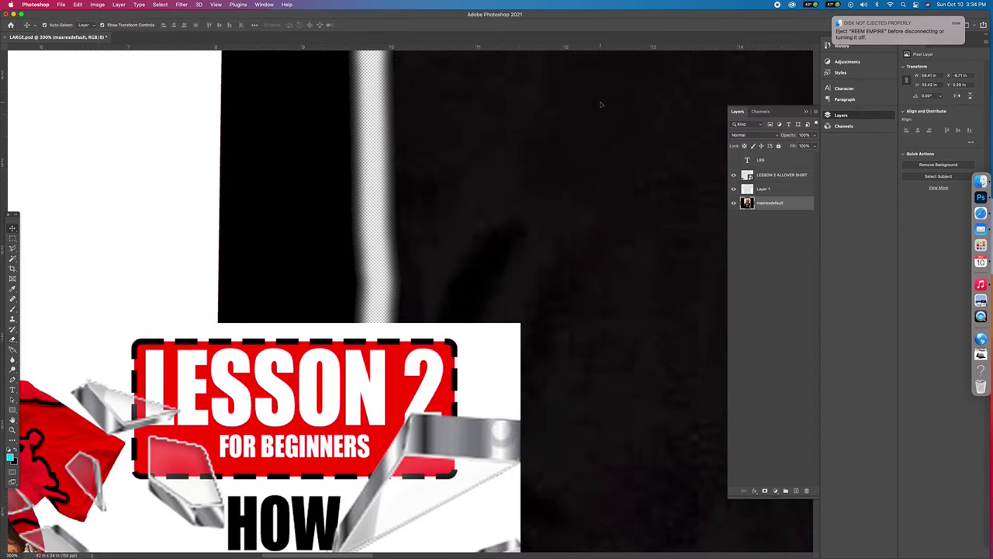
key(super+0)
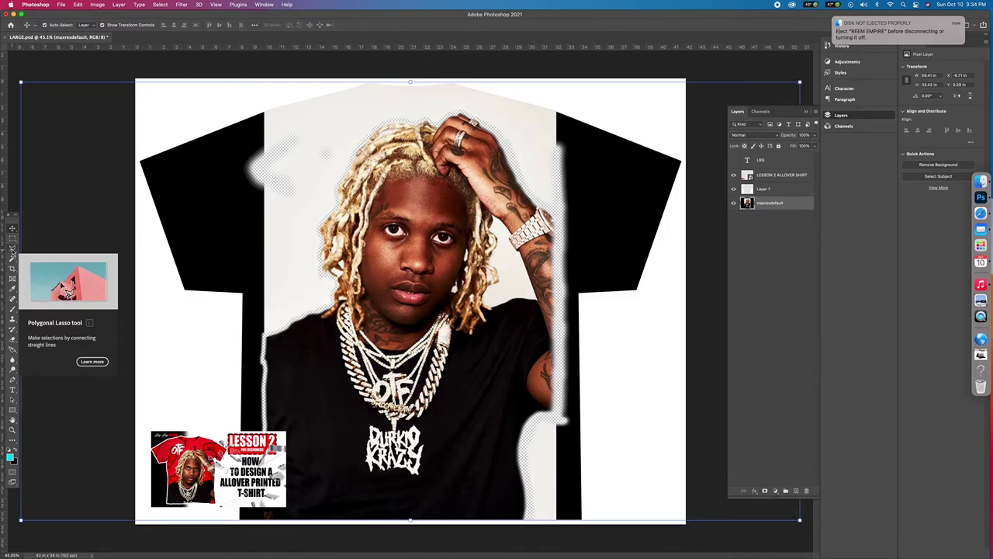
click(12, 252)
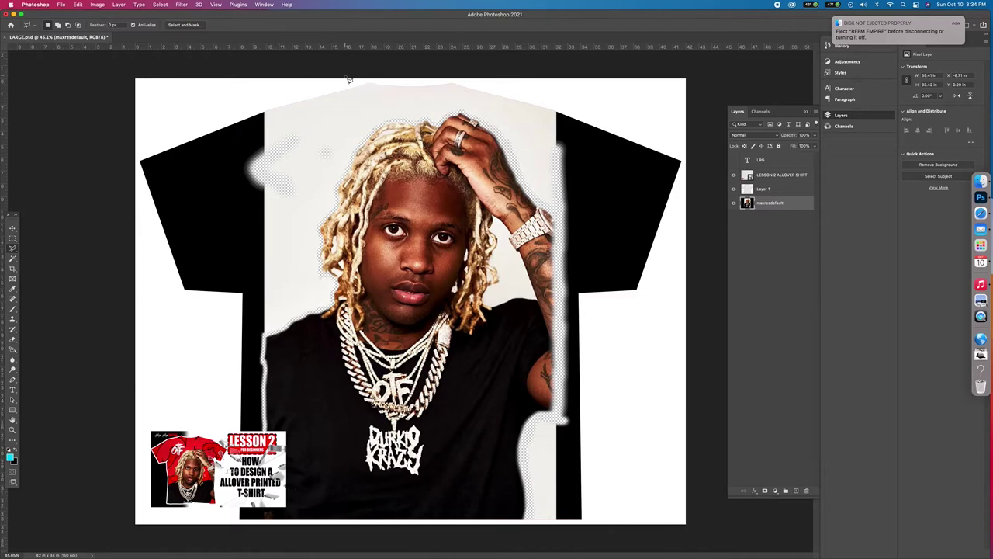
click(109, 69)
click(95, 374)
click(316, 285)
double_click(292, 145)
key(Delete)
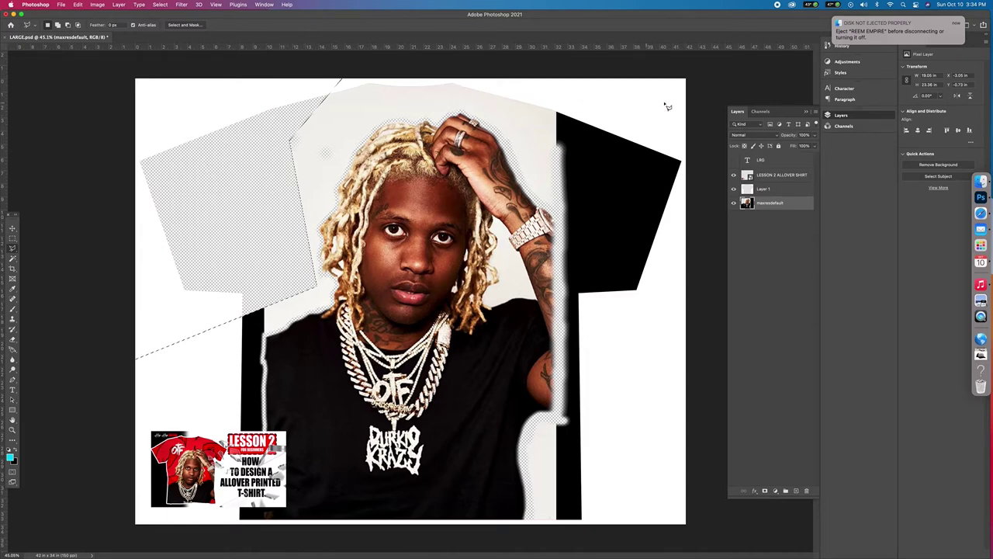
Lasso the backdrop and black border over the right shoulder and upper sleeve, and delete the selected area.
click(713, 77)
click(500, 80)
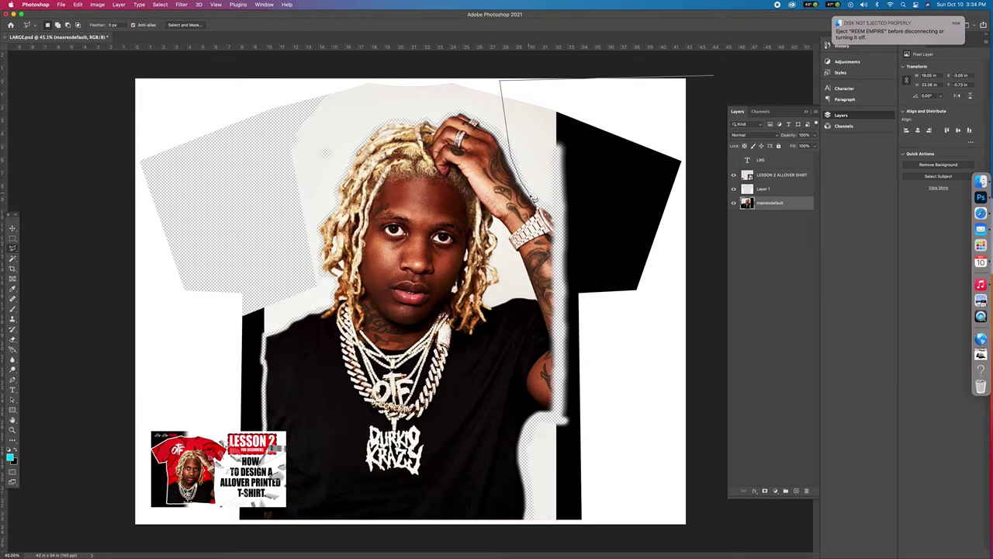
click(676, 259)
double_click(716, 163)
key(Delete)
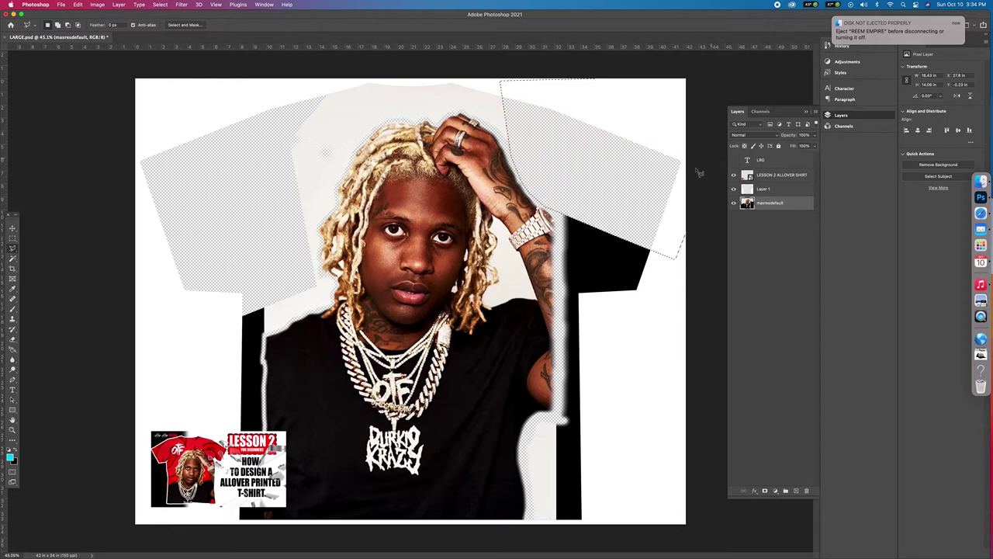
Lasso the remaining black border and backdrop down the right side, following the arm and shirt edge, and delete them.
click(705, 79)
click(595, 114)
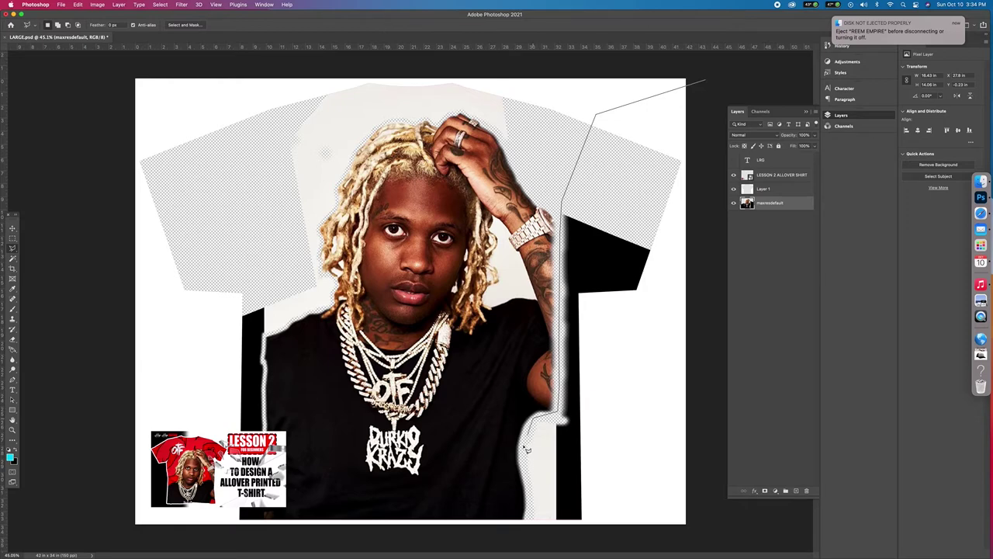
click(527, 526)
click(641, 515)
double_click(665, 224)
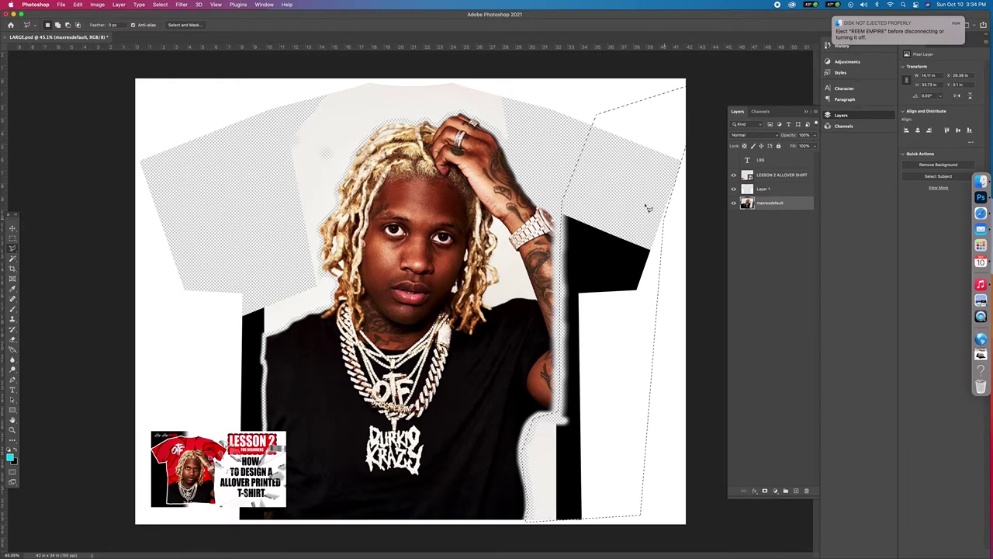
key(Delete)
Lasso the leftover backdrop around the left side and top of the hair, following the erased outline, and delete it.
click(209, 126)
click(181, 291)
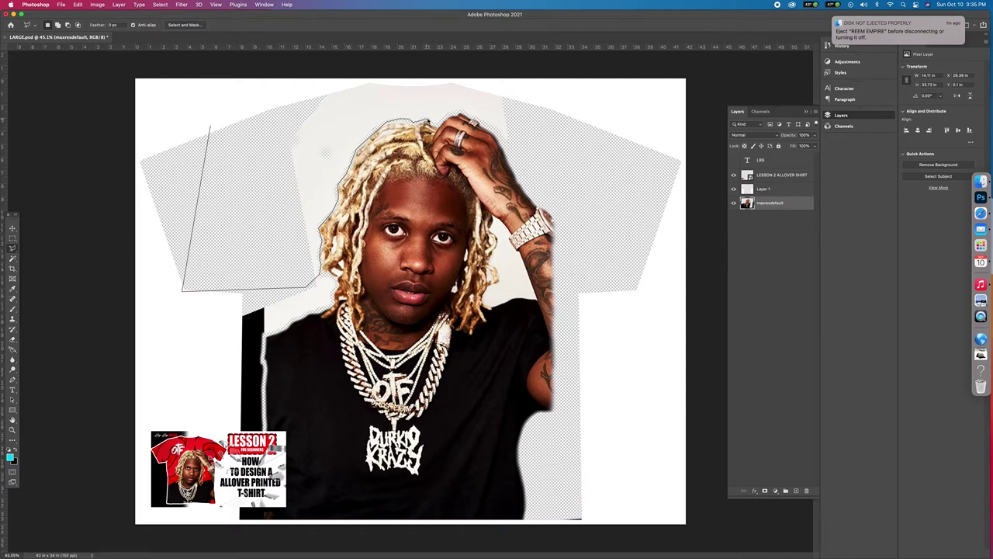
click(440, 63)
click(244, 88)
key(Delete)
Lasso the leftover backdrop above the raised hand up to the neckline and delete it.
click(552, 82)
click(412, 69)
click(397, 102)
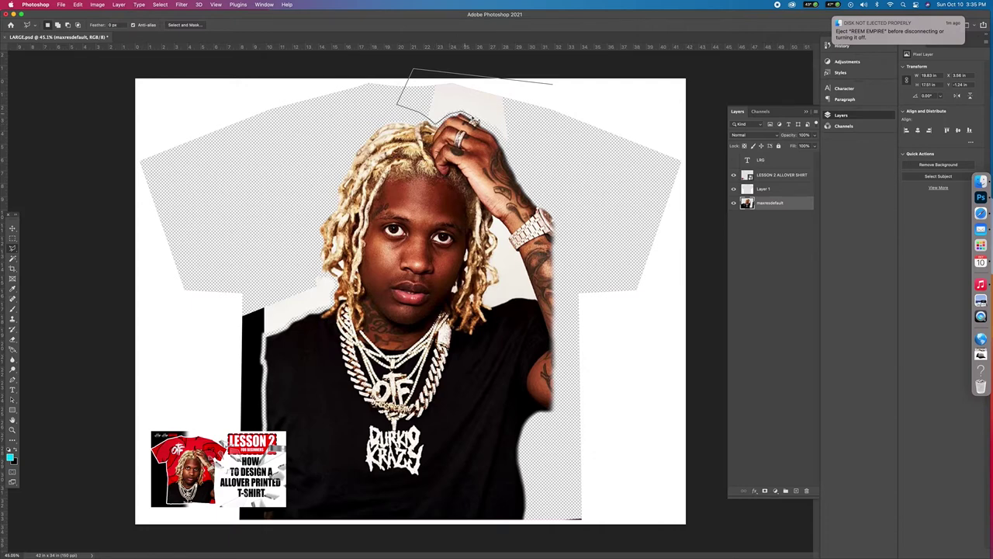
double_click(609, 141)
Draw a practice Polygonal Lasso selection over the empty left sleeve, stepping back three points before closing the outline.
click(253, 260)
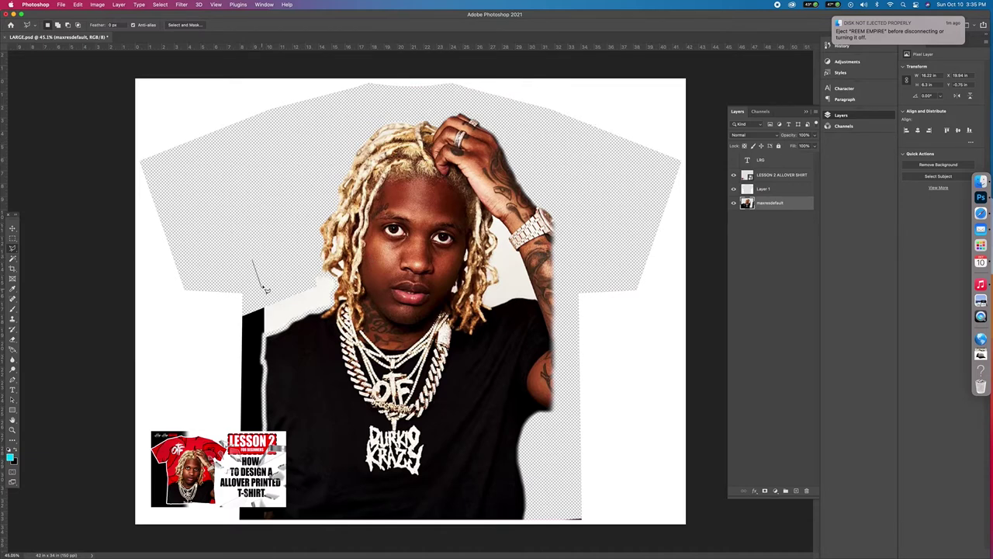
click(253, 98)
click(159, 98)
click(158, 207)
click(220, 207)
click(218, 123)
click(183, 123)
key(BackSpace)
key(BackSpace)
key(BackSpace)
click(206, 206)
click(252, 259)
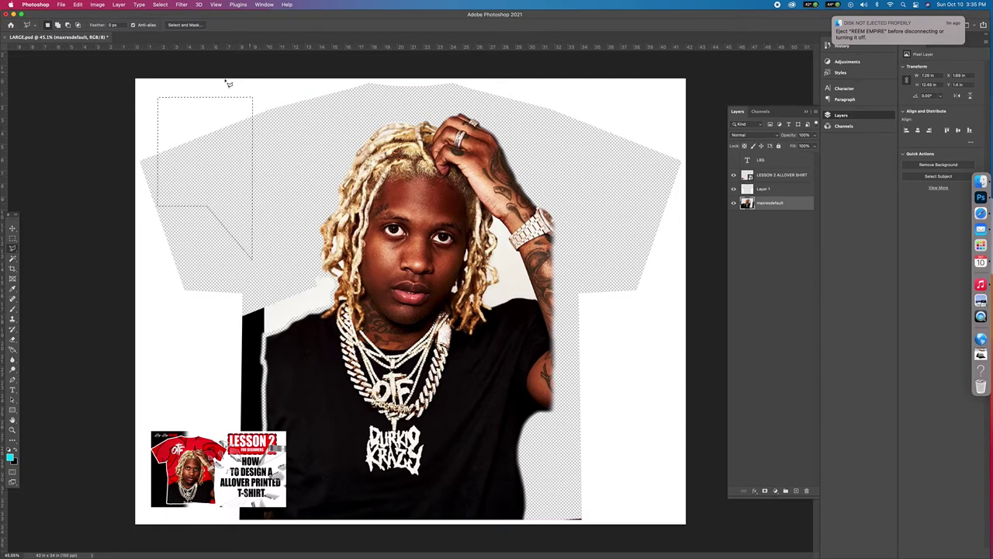
Lasso the leftover backdrop between the left-side hair and the shoulder, following the shirt edge, and delete it.
click(263, 275)
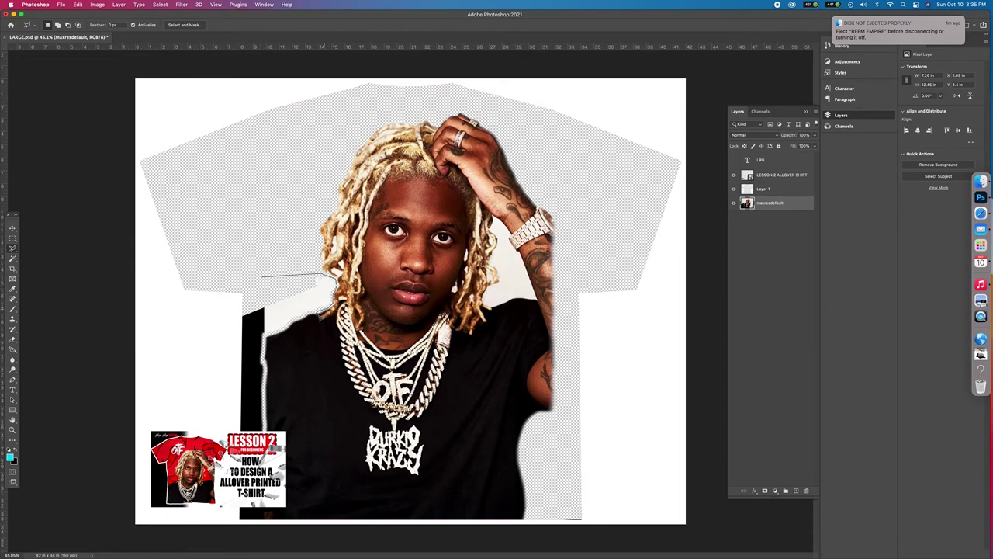
click(201, 297)
click(264, 277)
key(Delete)
Lasso the black strip and pale edge down the portrait's left side, delete them, and clear the selection.
click(159, 208)
click(144, 373)
click(198, 518)
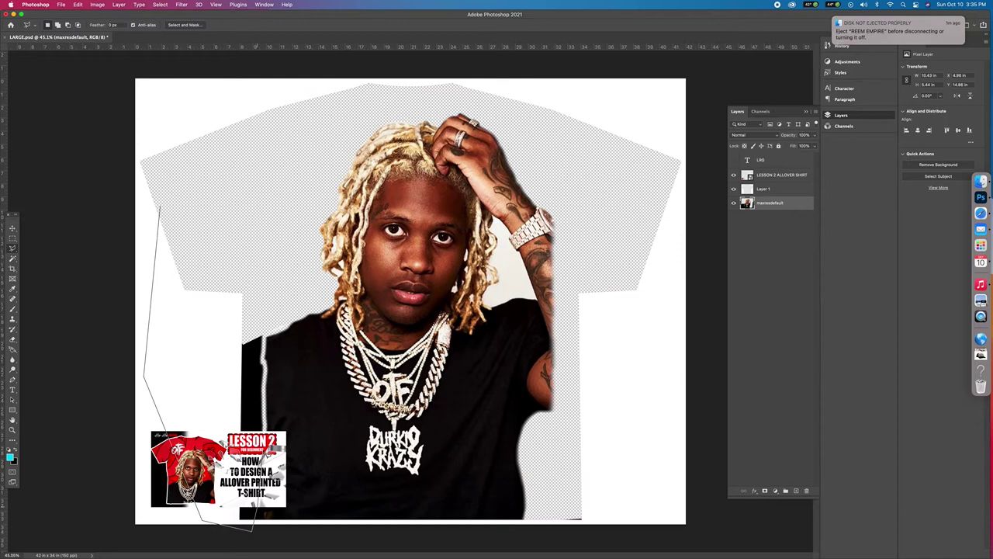
double_click(266, 297)
key(Delete)
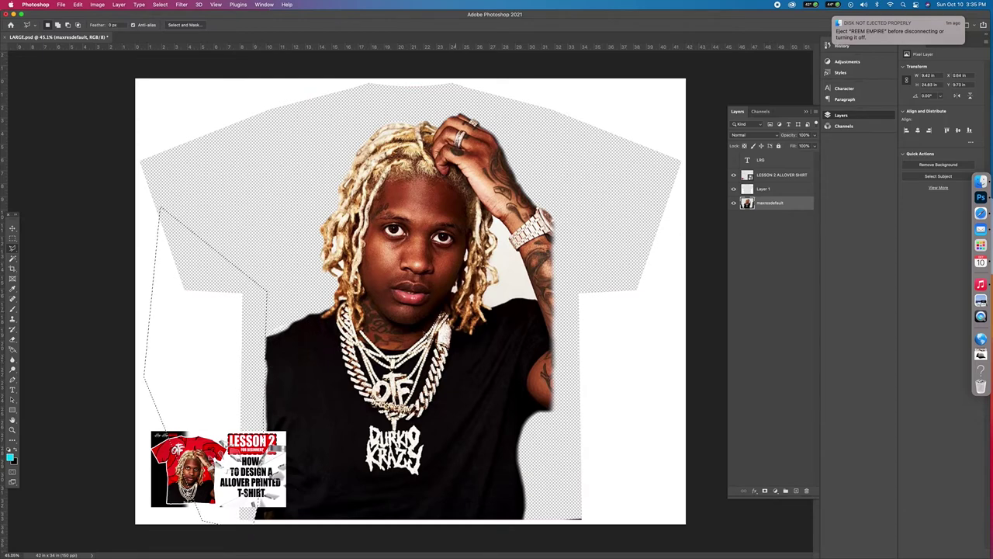
key(super+d)
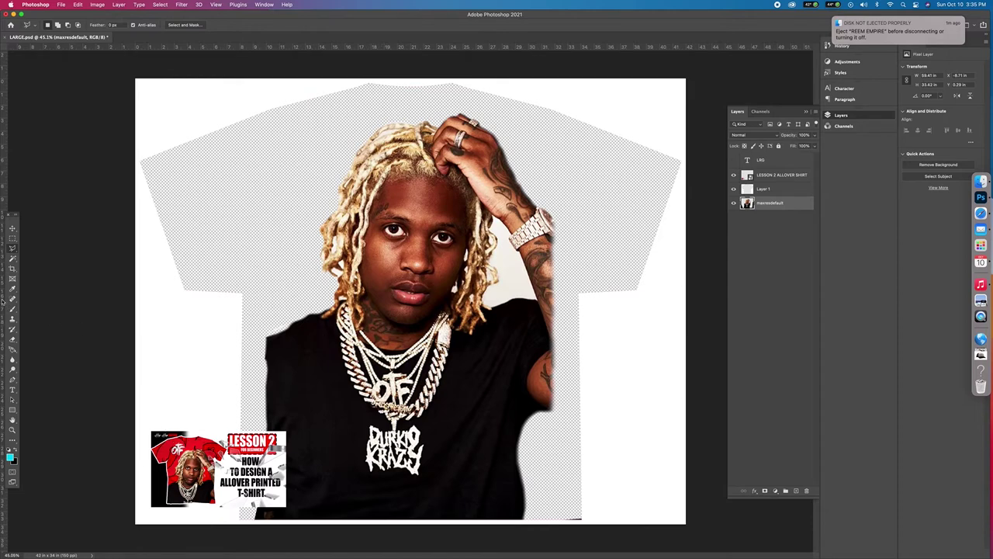
Erase a thin outline in the backdrop gap between the hair and raised arm, following the hair, shoulder, watch and forearm.
click(12, 339)
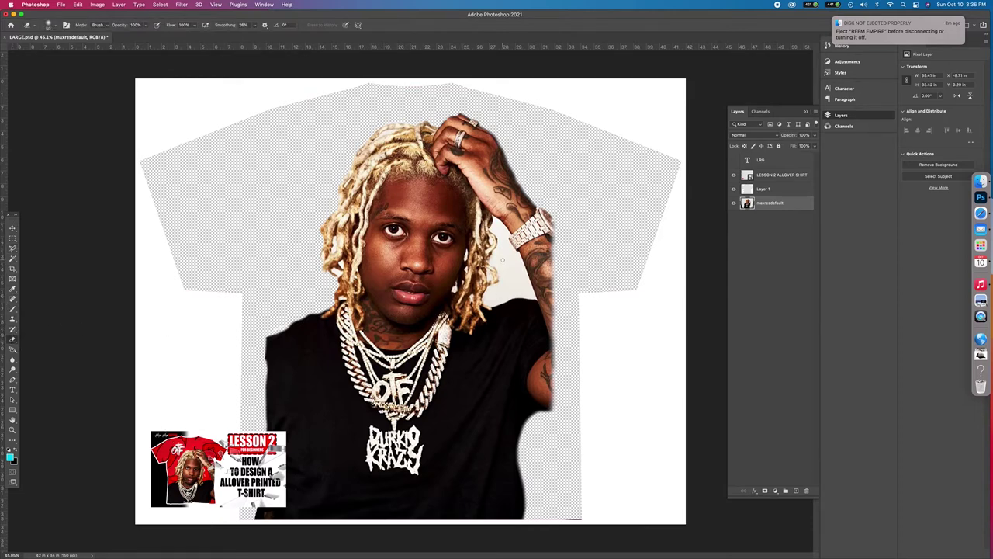
key(super+equal)
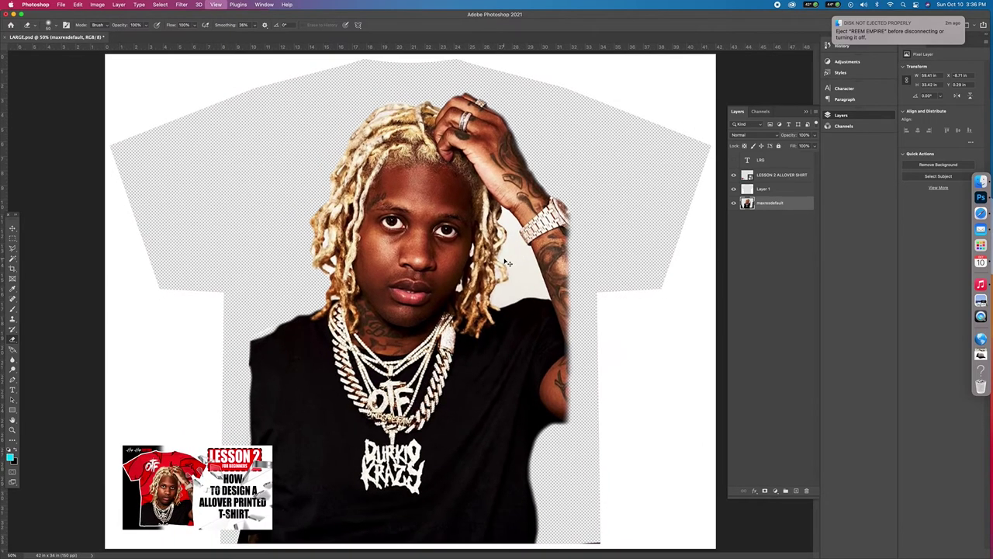
key(super+equal)
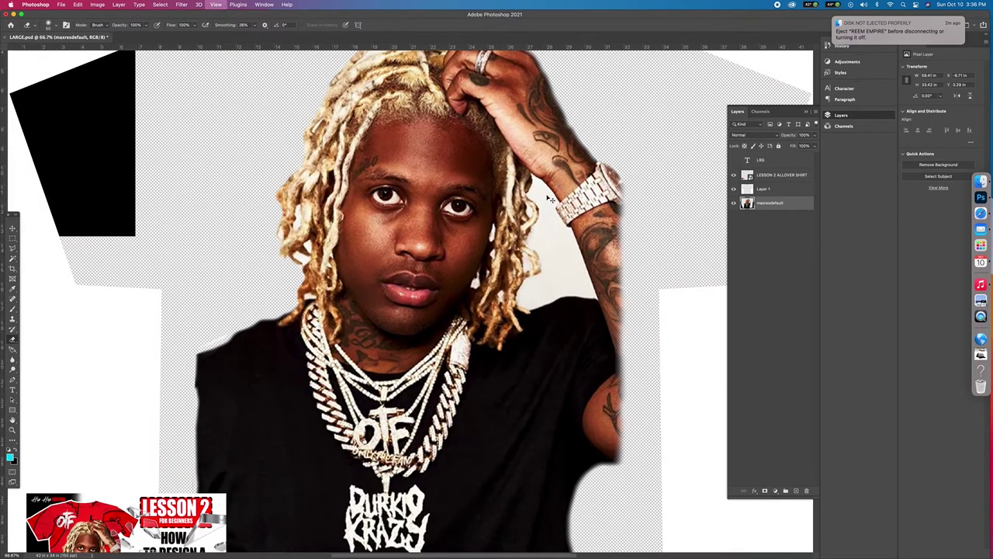
key(super+equal)
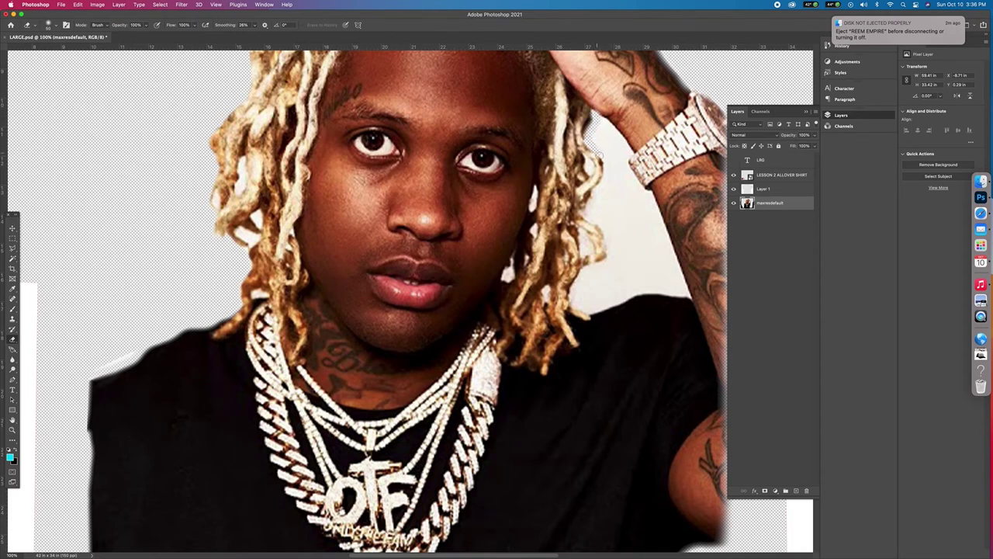
drag(594, 220, 606, 245)
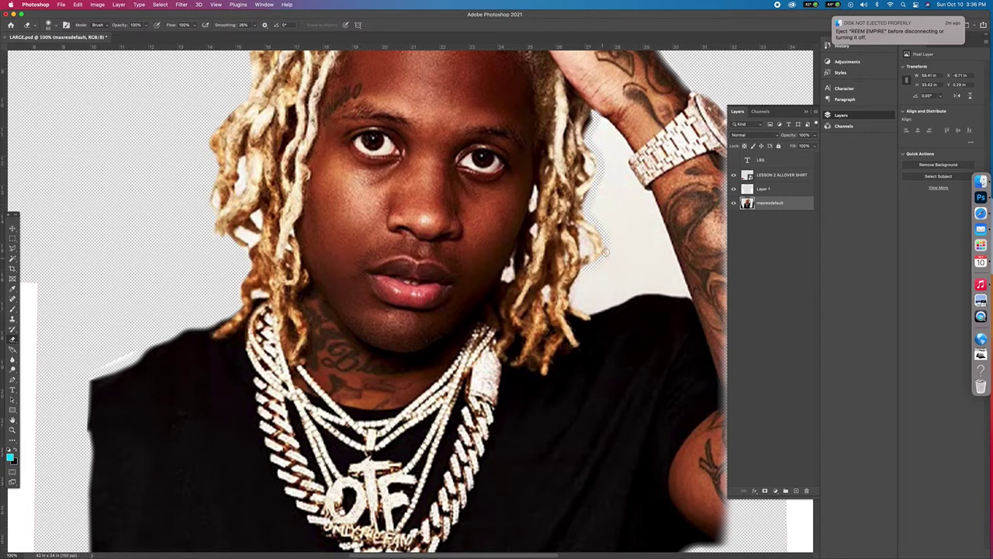
mouse_move(575, 286)
mouse_down()
mouse_move(576, 307)
mouse_move(595, 312)
mouse_move(656, 289)
mouse_move(689, 298)
mouse_up()
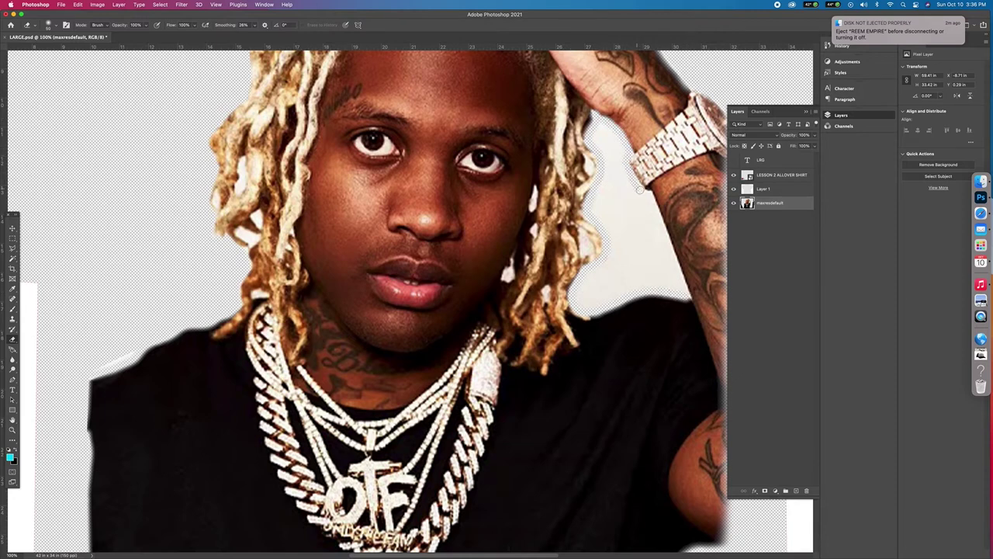
drag(648, 196, 688, 298)
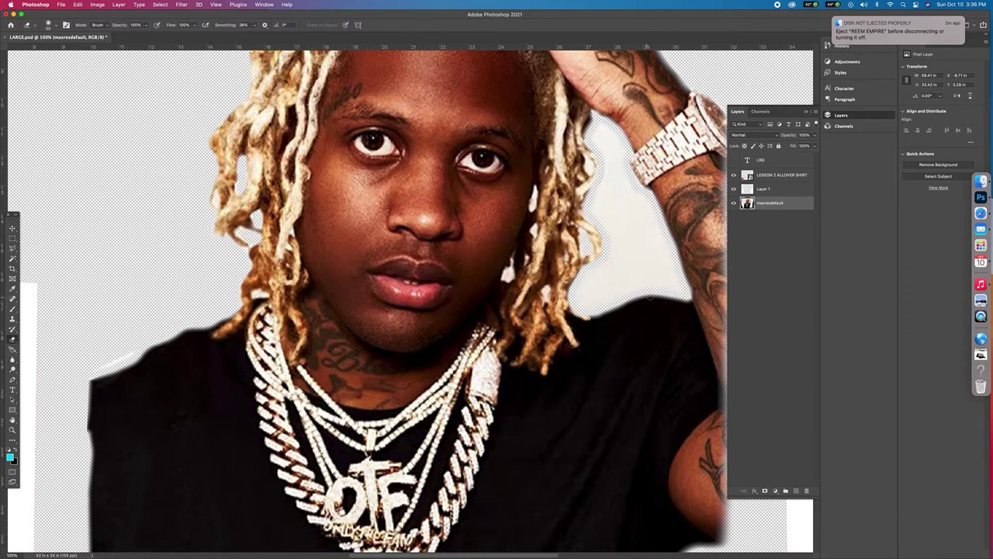
Lasso the backdrop remaining inside the gap between the hair and raised arm, delete it, and clear the selection.
click(12, 248)
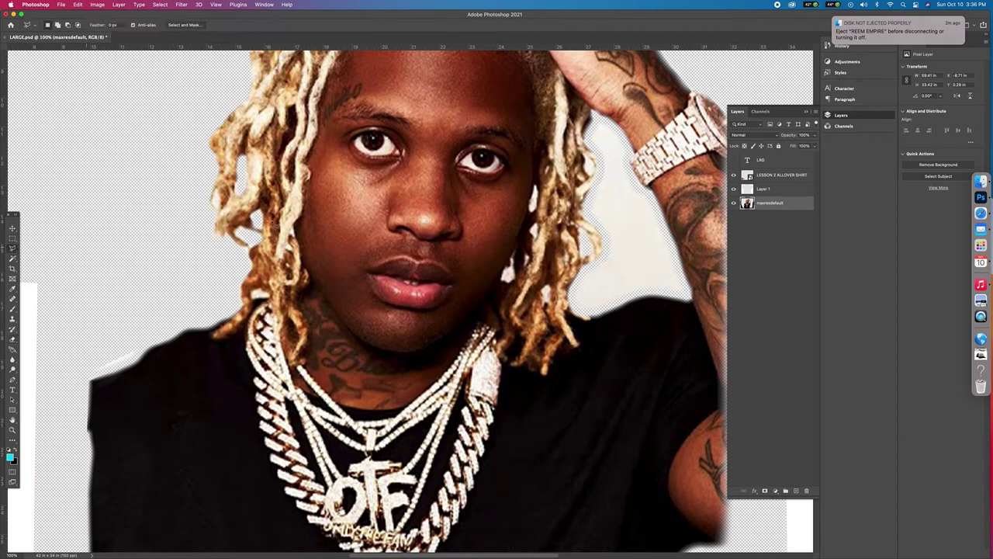
mouse_move(602, 120)
mouse_down()
mouse_move(602, 172)
mouse_move(585, 207)
mouse_move(604, 229)
mouse_move(606, 256)
mouse_move(572, 294)
mouse_move(577, 314)
mouse_move(647, 291)
mouse_move(690, 293)
mouse_move(640, 165)
mouse_move(658, 193)
mouse_move(655, 201)
mouse_move(639, 187)
mouse_move(613, 128)
mouse_up()
key(BackSpace)
key(super+d)
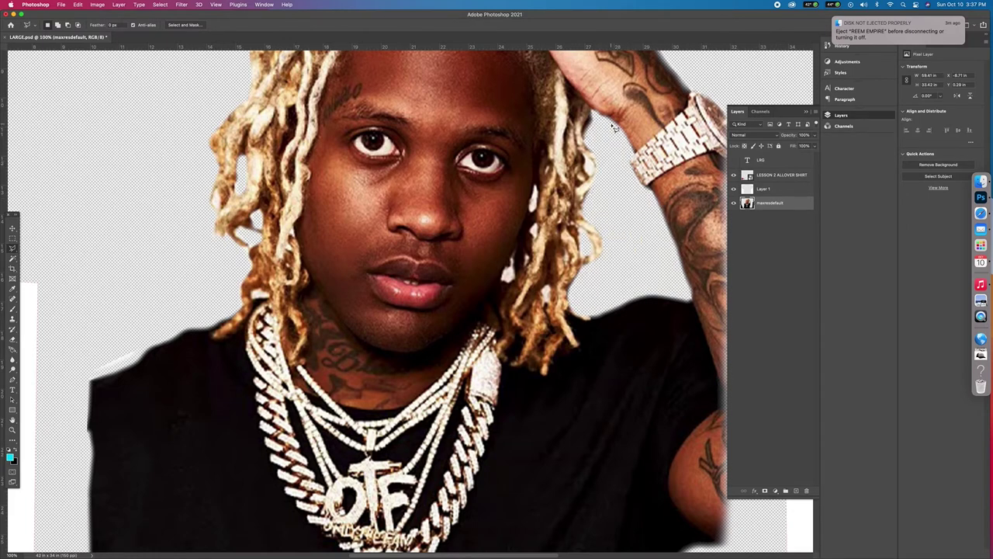
key(super+minus)
key(super+0)
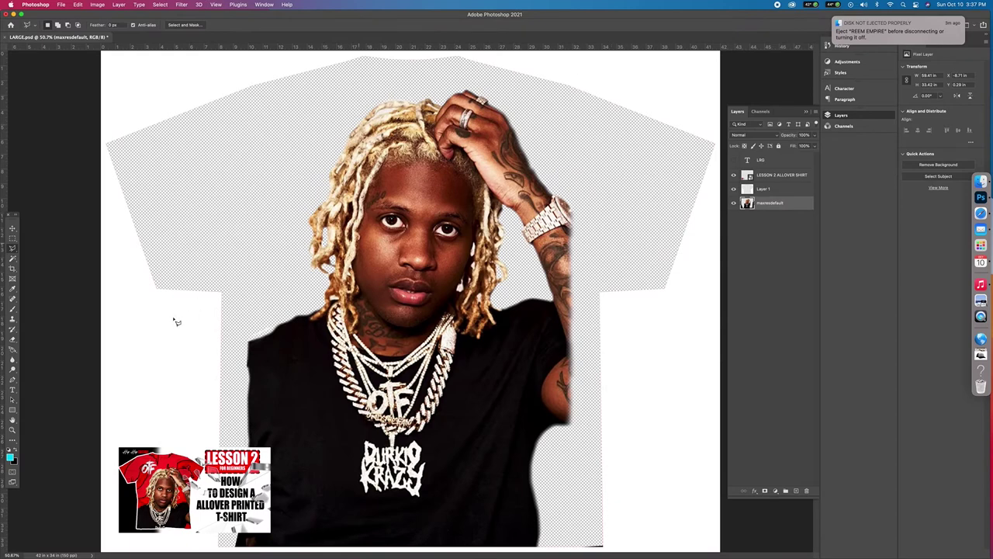
Enlarge the LESSON 2 ALLOVER SHIRT reference image by about 154% over the lower half of the shirt.
click(12, 229)
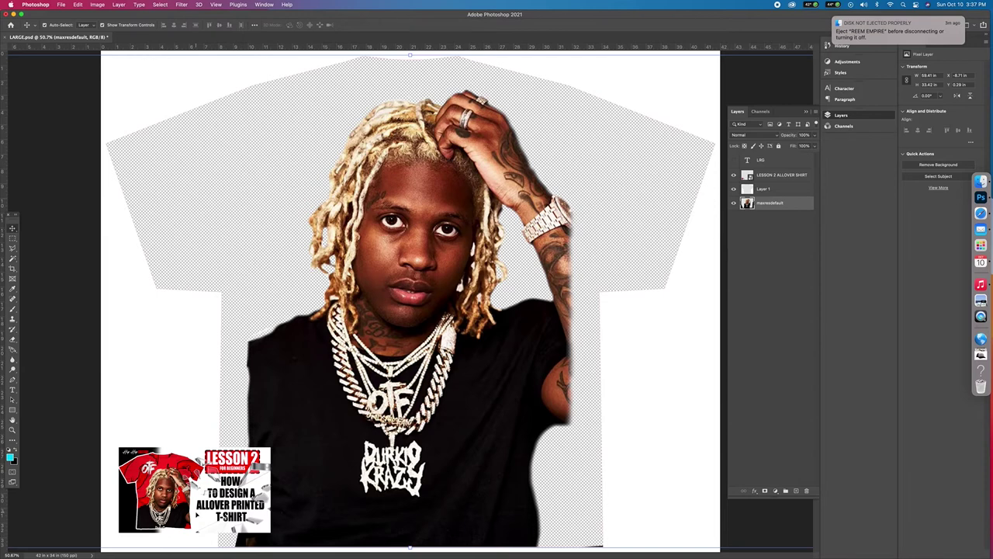
click(268, 493)
drag(270, 490, 434, 284)
click(380, 25)
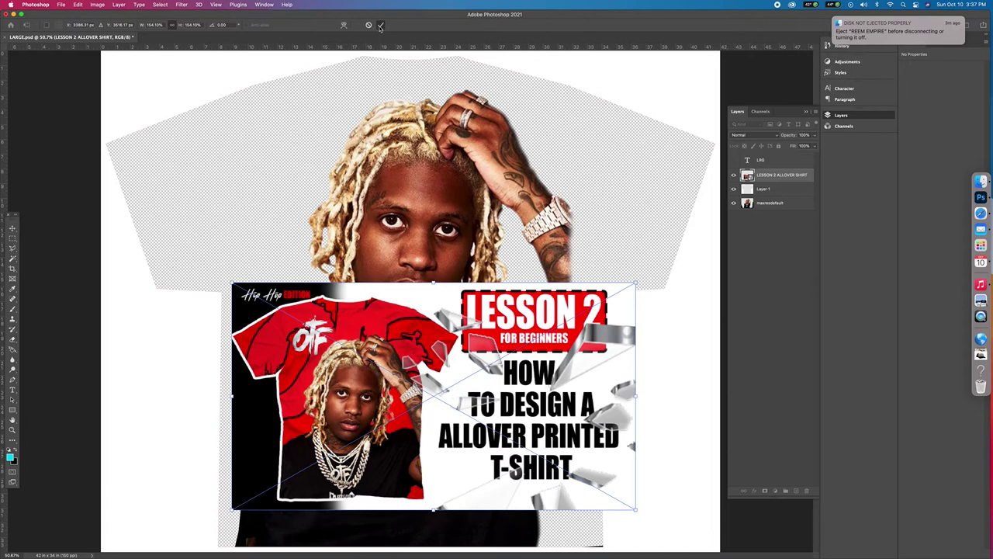
Set the foreground color to bright red, ff0000.
click(10, 457)
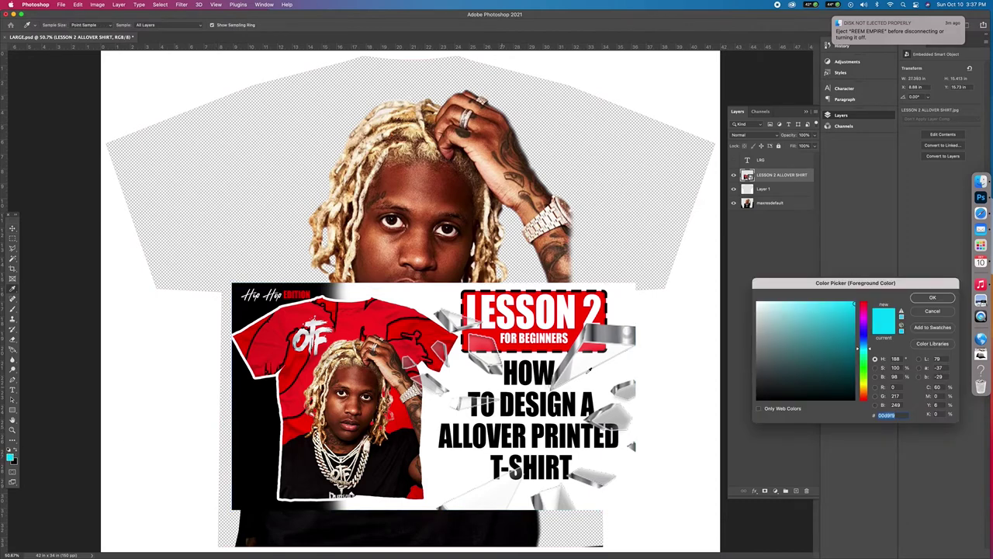
drag(869, 326, 870, 292)
click(859, 300)
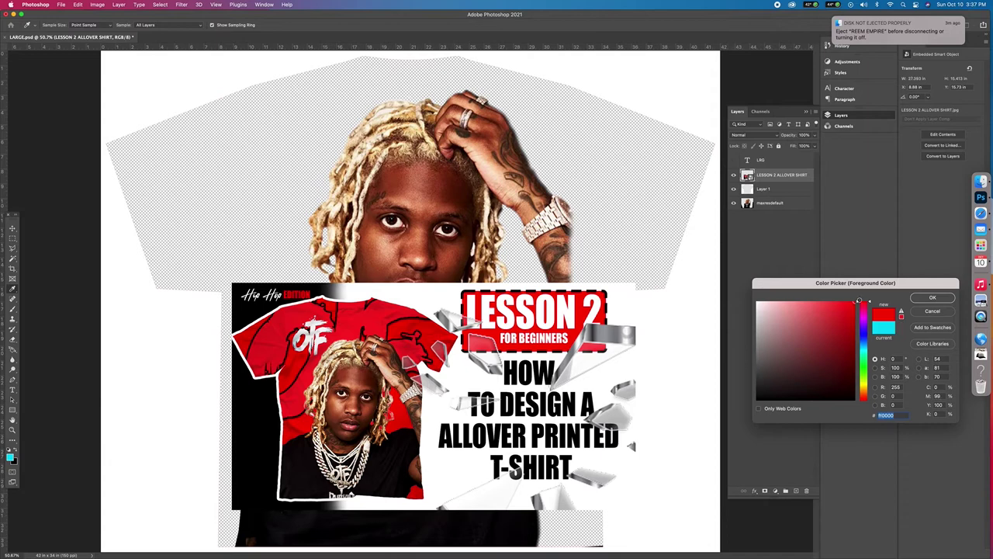
click(931, 298)
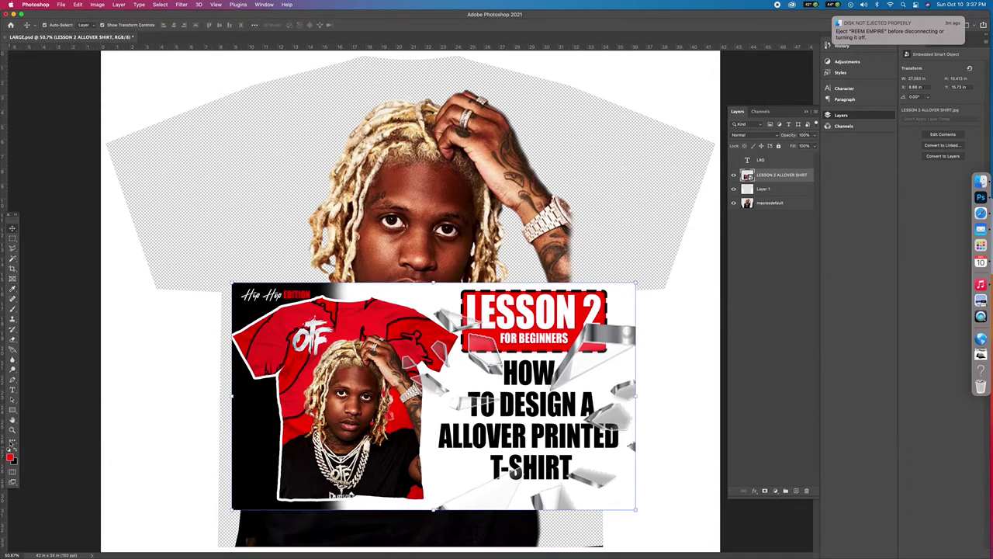
Draw a red rectangle about 41.6 by 33.5 in over the whole canvas and place its layer beneath the portrait.
click(13, 409)
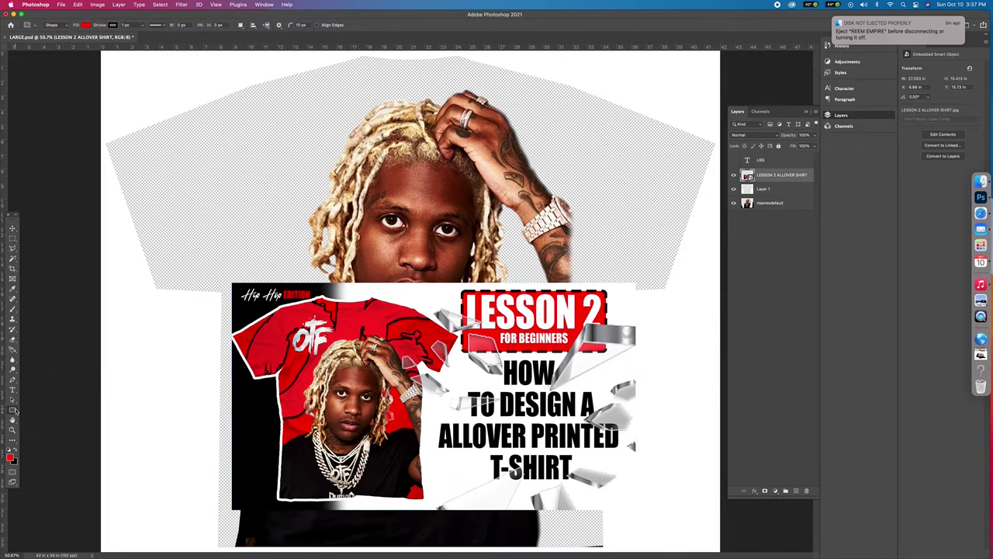
drag(106, 56, 720, 548)
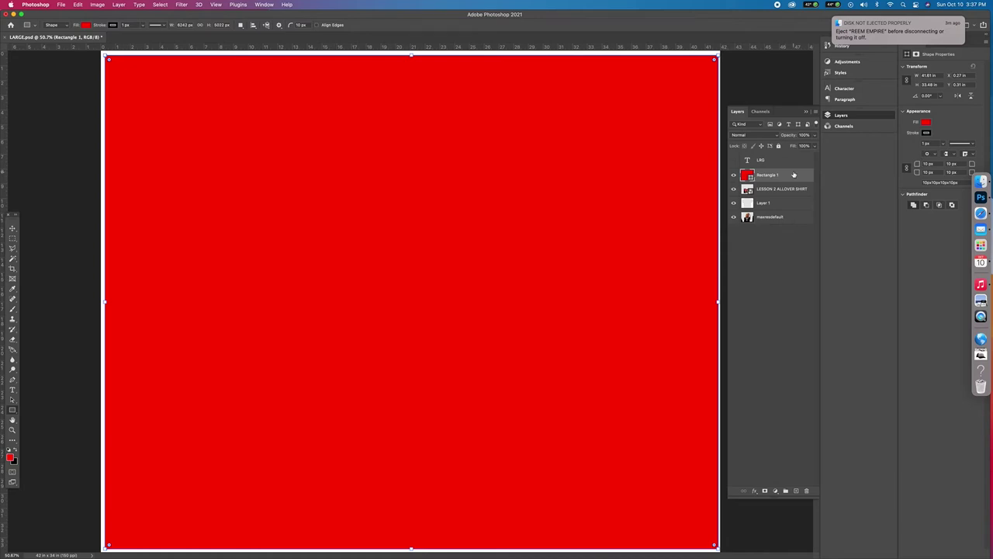
drag(794, 176, 793, 222)
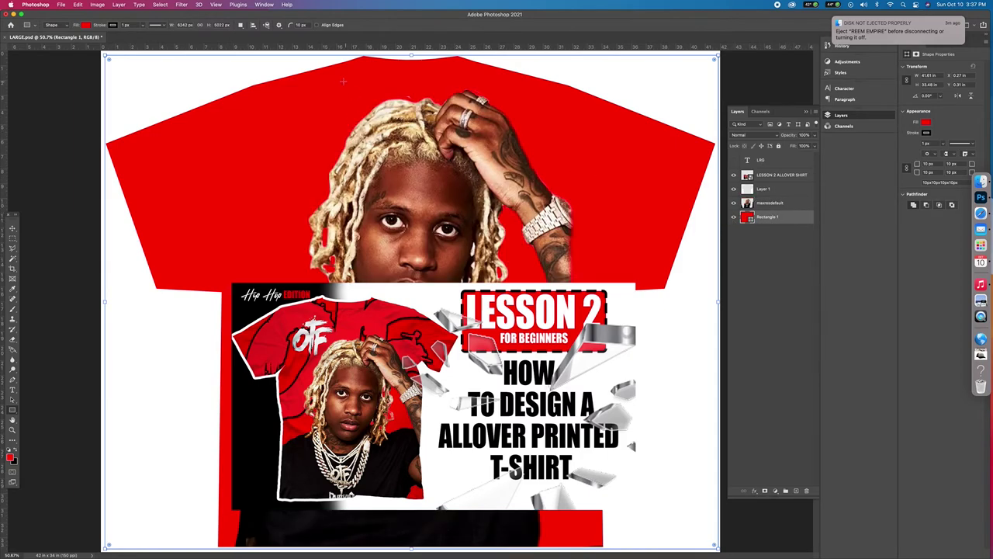
Move the LESSON 2 ALLOVER SHIRT reference image up about 1.5 in on the shirt.
click(12, 228)
click(265, 323)
drag(338, 294, 344, 268)
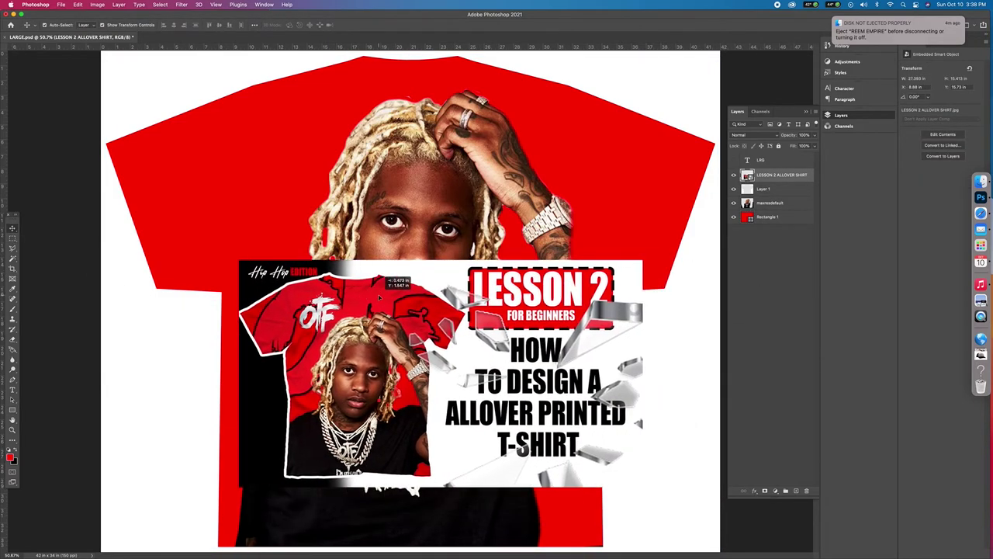
Open the OnlyTheFamily_logo-1024x1024 image from the DURK SHIRT folder in Photoshop.
click(980, 180)
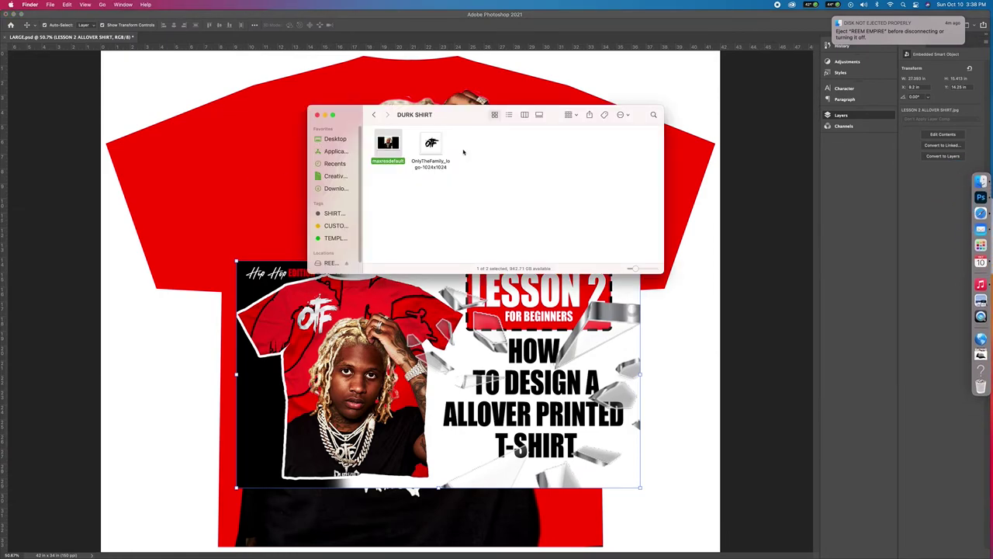
click(440, 149)
mouse_move(432, 144)
mouse_down()
mouse_move(976, 188)
mouse_move(968, 197)
mouse_move(695, 158)
mouse_move(432, 147)
mouse_up()
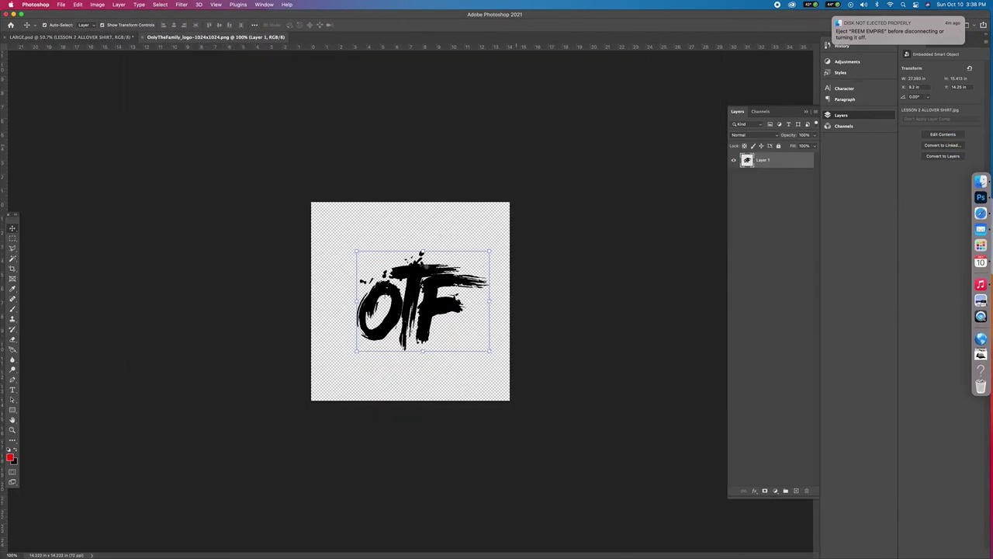
Copy the OTF logo into LARGE.psd and scale it to about 155% on the shirt's upper left, beside the hair.
drag(412, 302, 76, 43)
drag(271, 181, 276, 130)
key(ctrl+t)
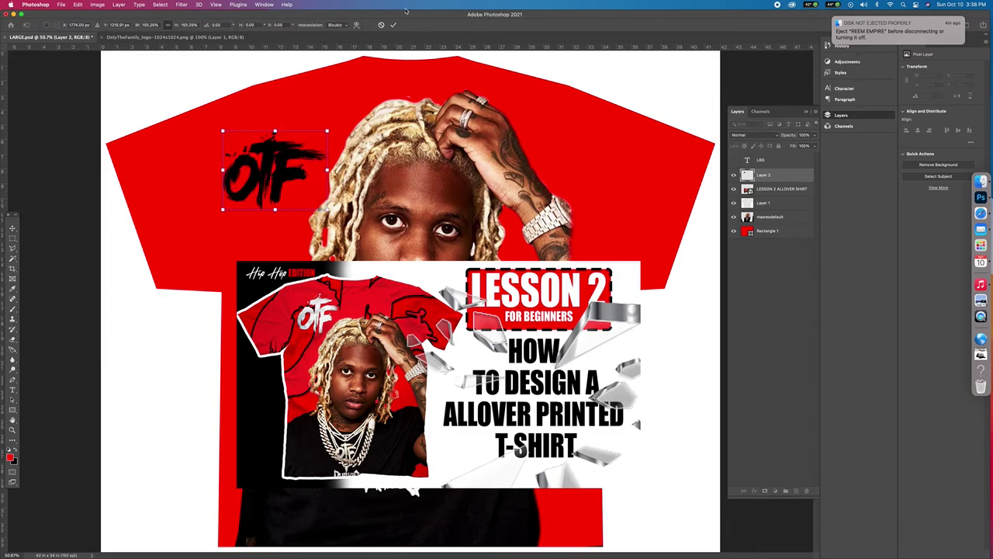
click(393, 25)
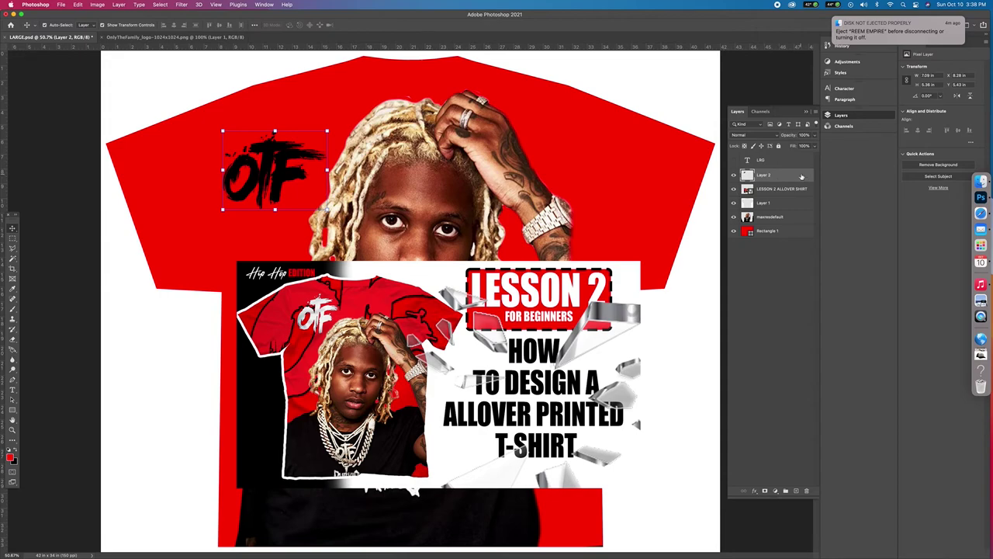
Apply a white Color Overlay at 100% opacity to the OTF logo layer.
double_click(801, 176)
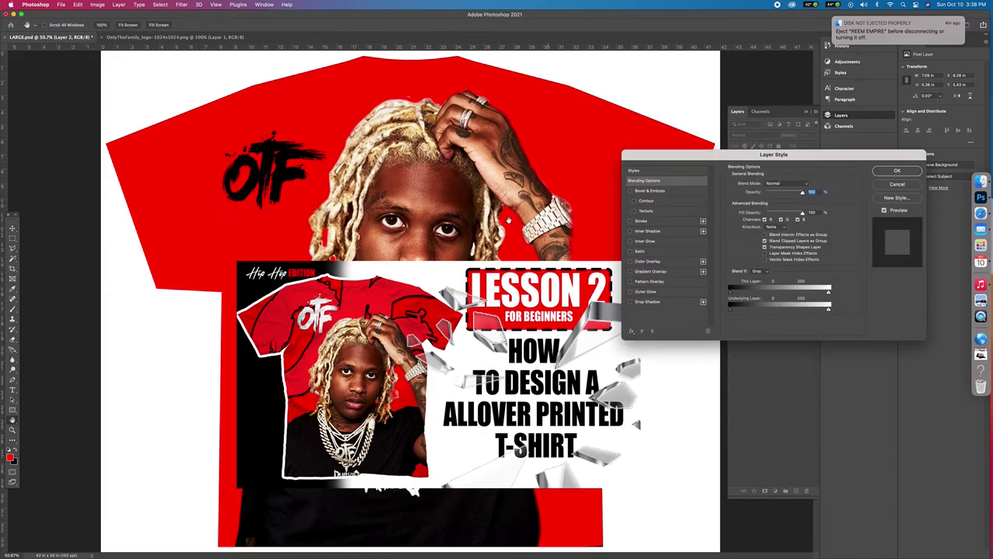
click(652, 261)
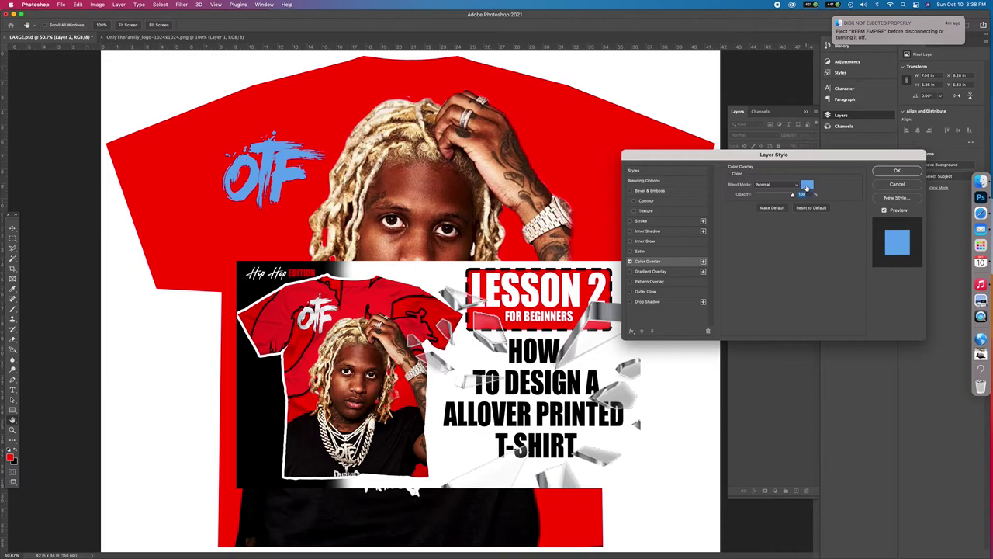
click(807, 188)
drag(819, 341, 745, 295)
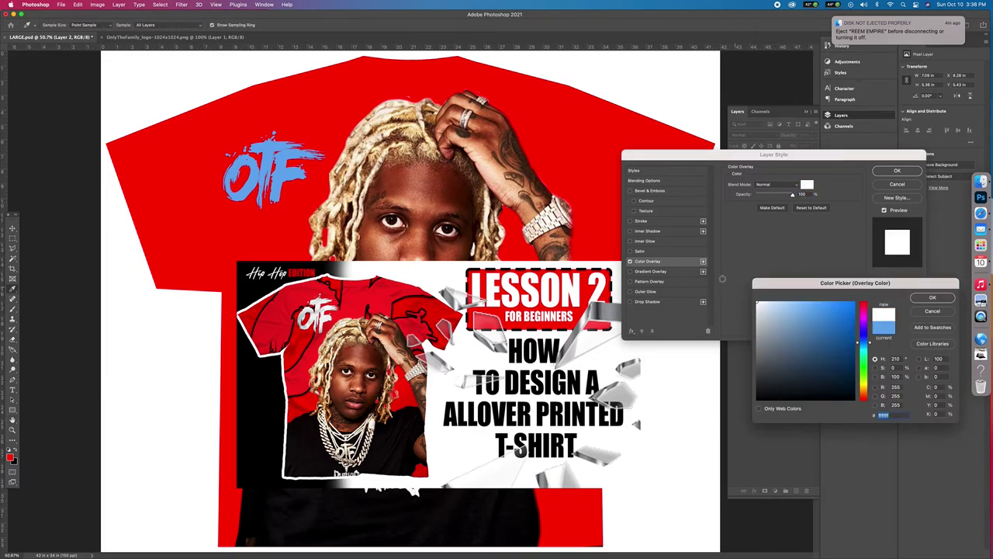
click(933, 297)
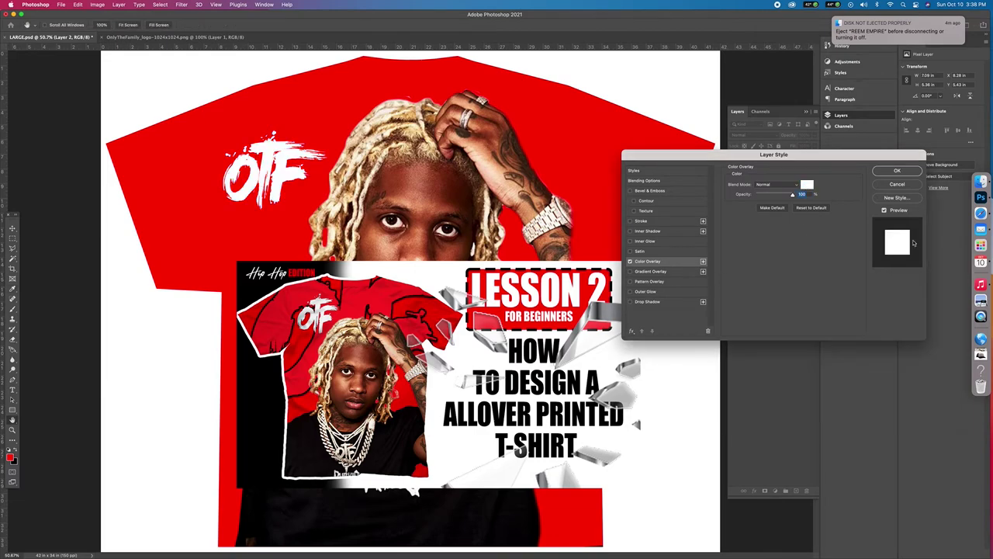
click(907, 172)
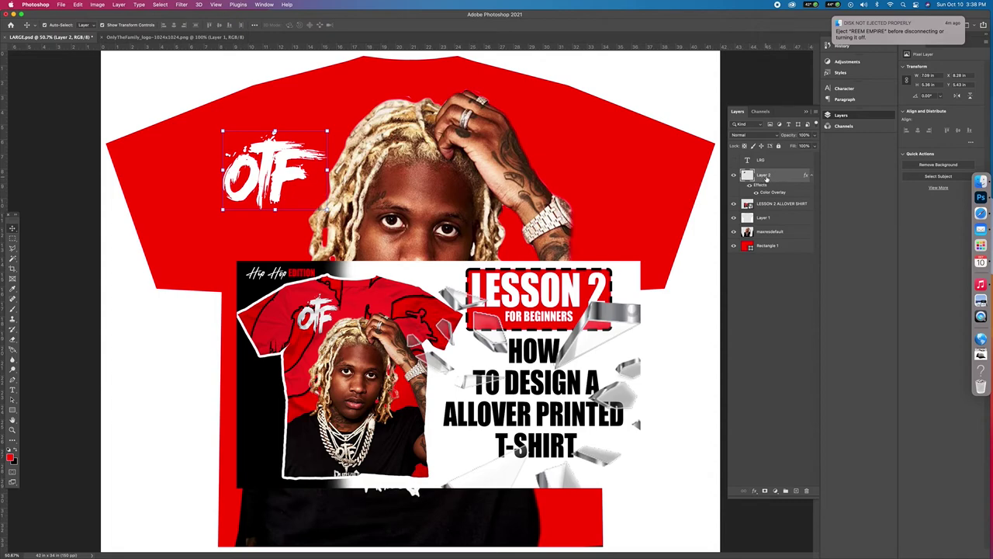
Duplicate the white OTF logo layer and enlarge the copy to about 37.9 by 28.7 in across the shirt's upper part.
right_click(794, 179)
click(807, 214)
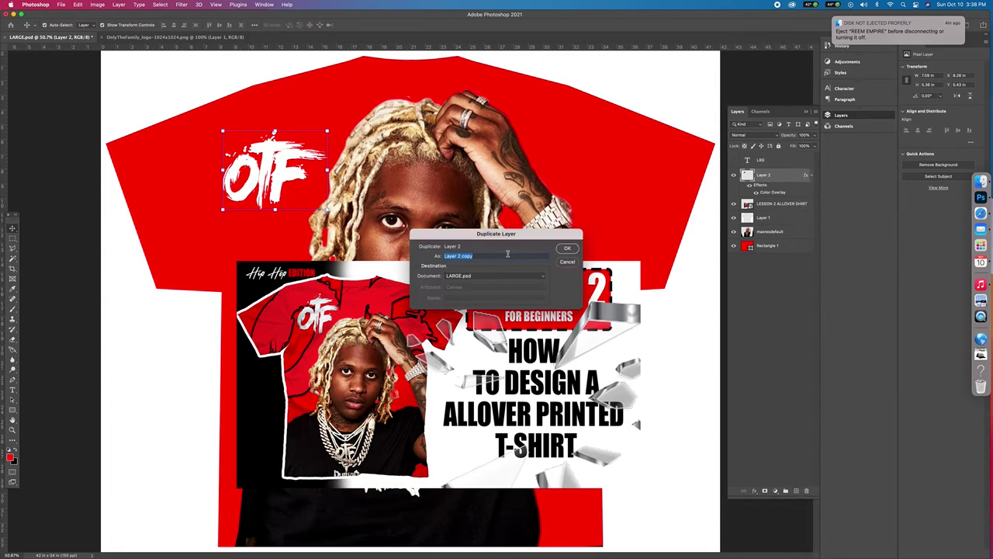
click(567, 249)
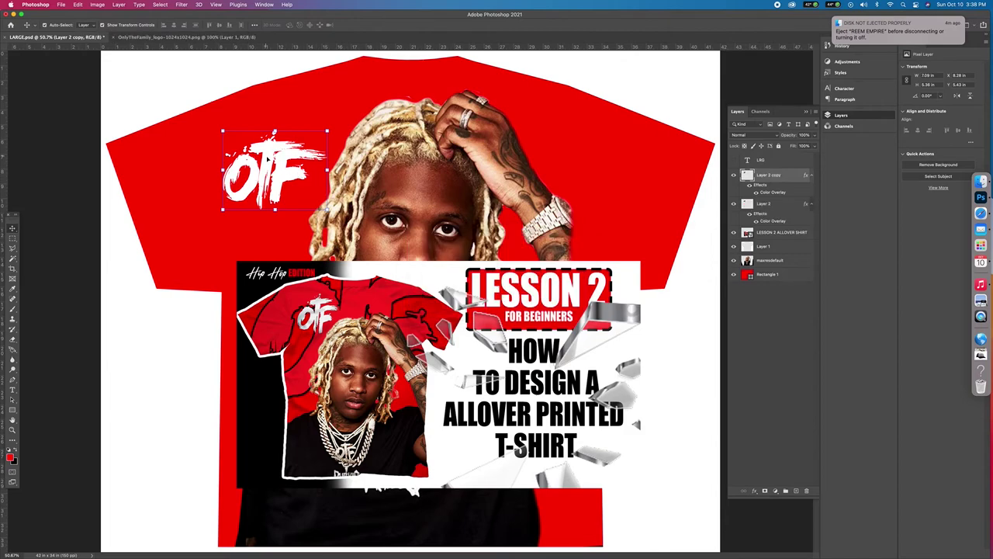
drag(396, 189, 398, 183)
drag(401, 241, 404, 458)
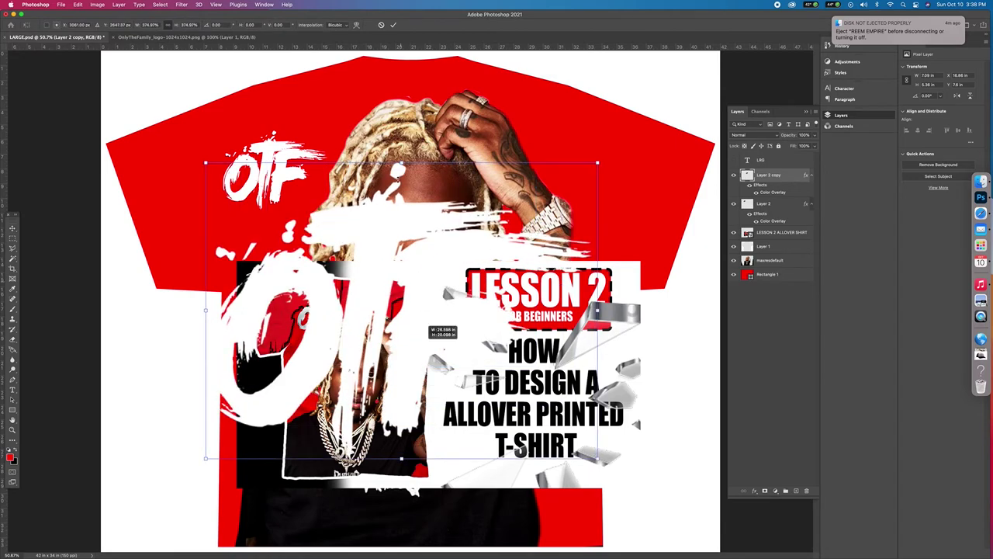
drag(403, 161, 403, 50)
drag(376, 198, 456, 151)
click(393, 24)
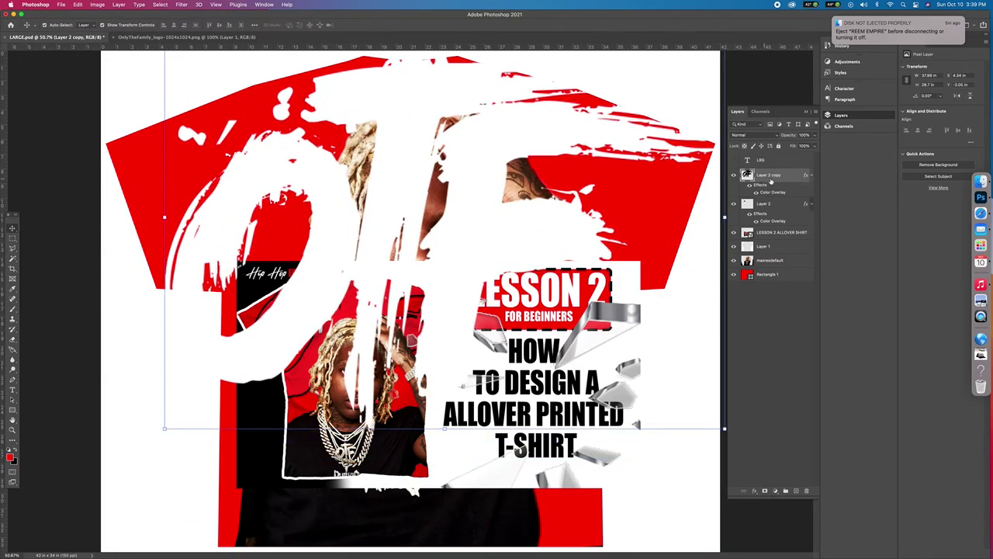
Add a black (000000) outside Stroke to the enlarged OTF copy and raise its size to 7 px.
double_click(791, 180)
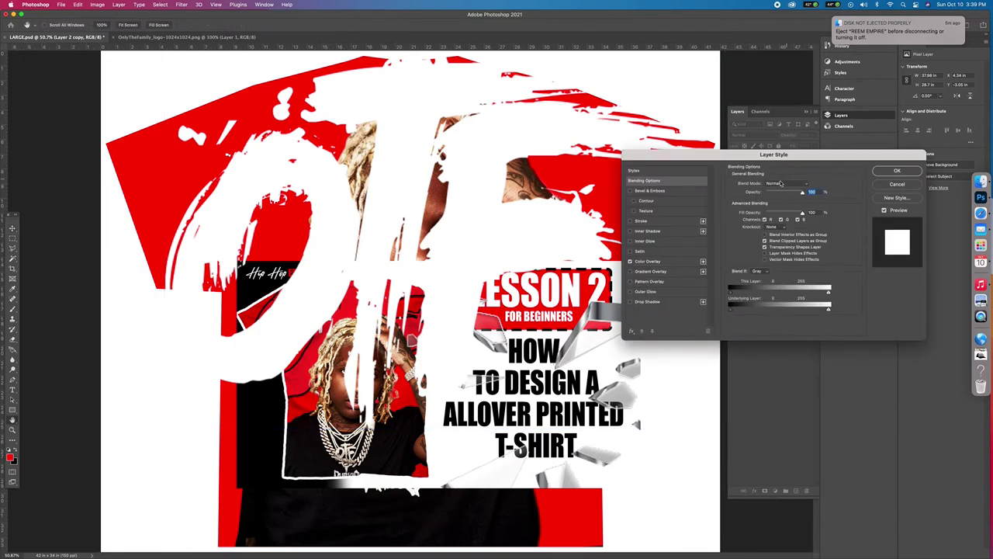
click(641, 221)
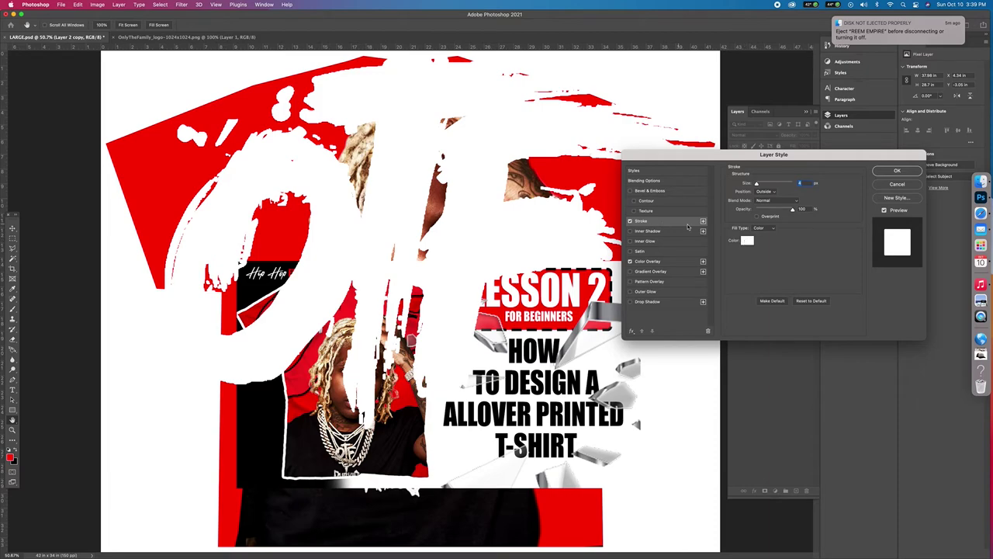
click(747, 241)
text(000000)
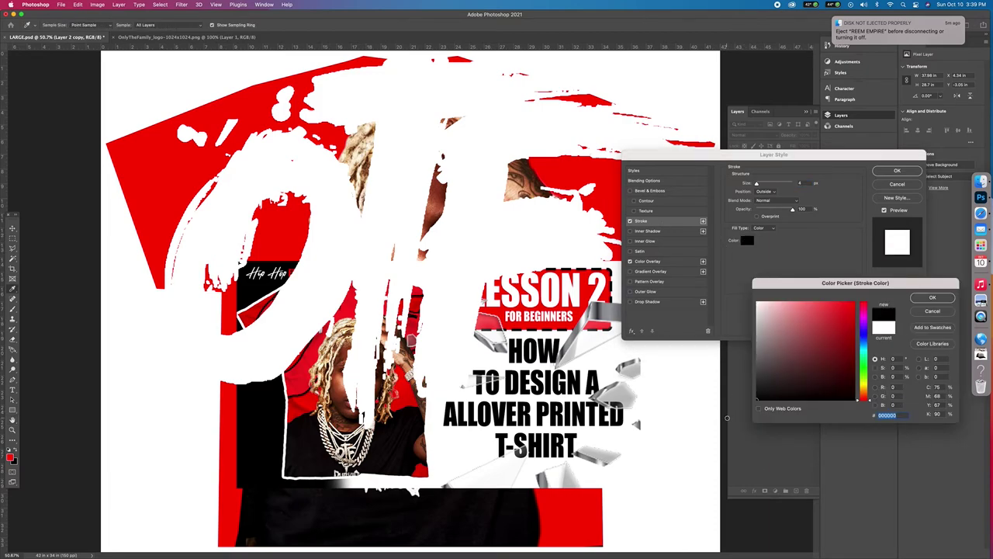
click(931, 298)
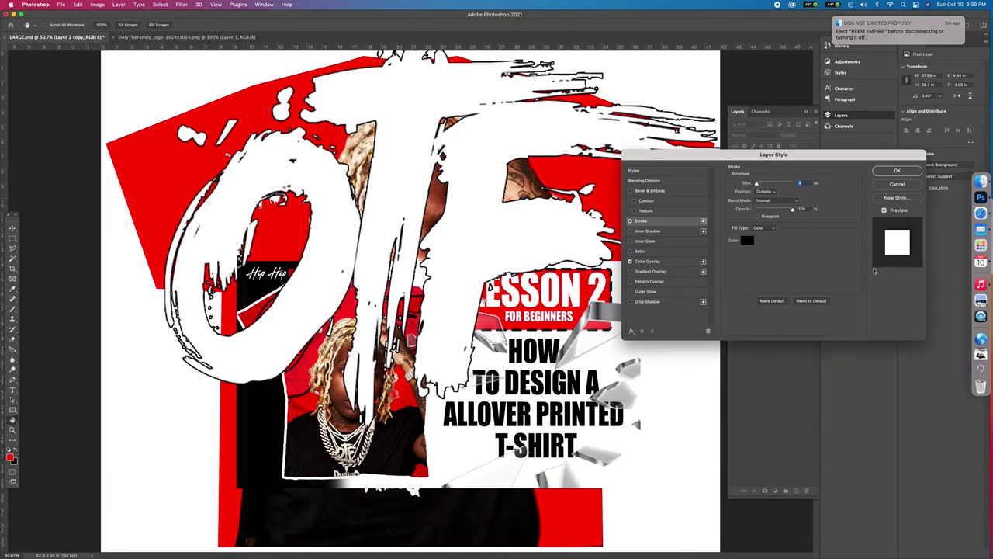
key(Up)
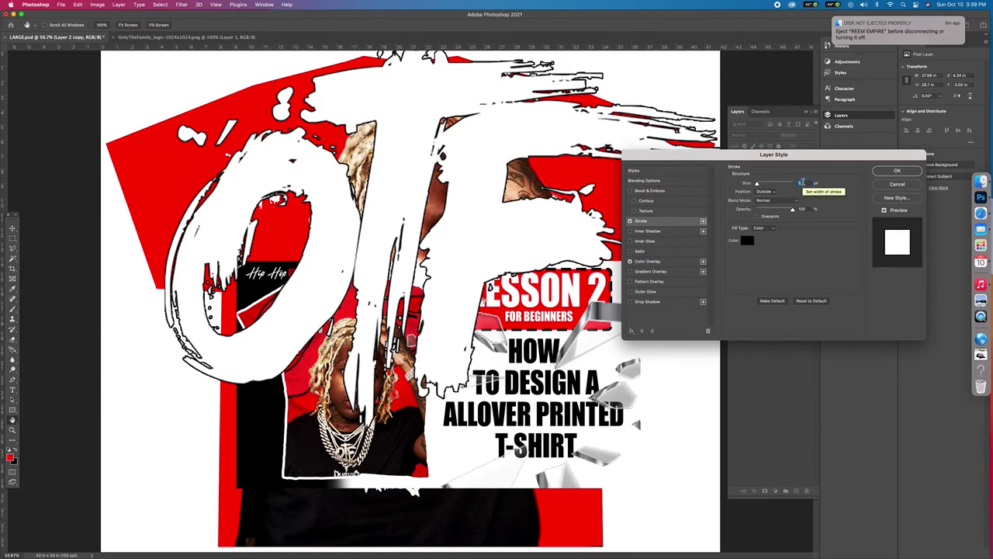
key(Up)
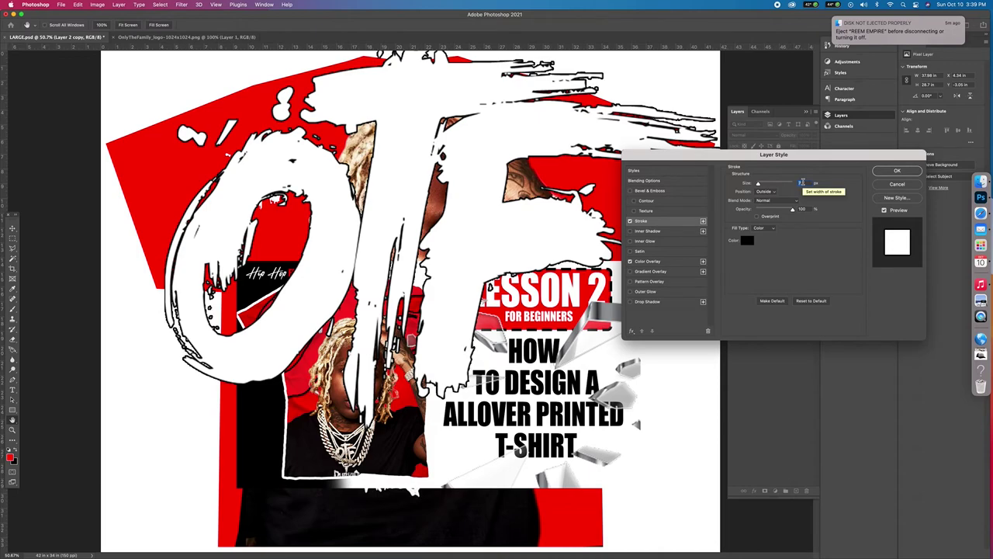
click(896, 171)
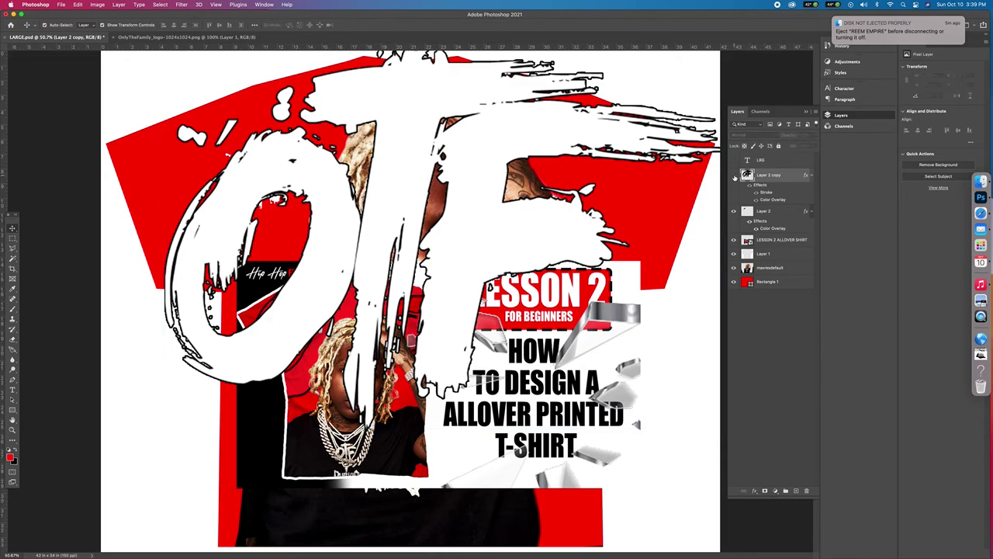
Set the enlarged OTF copy to 0% fill with its Color Overlay hidden, and place its layer beneath the portrait, directly above Rectangle 1.
click(734, 175)
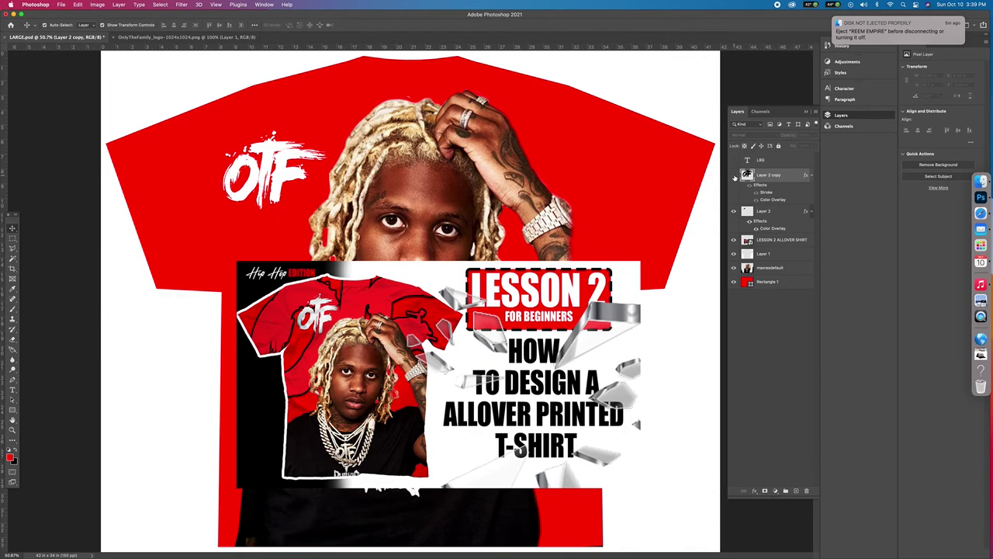
click(734, 176)
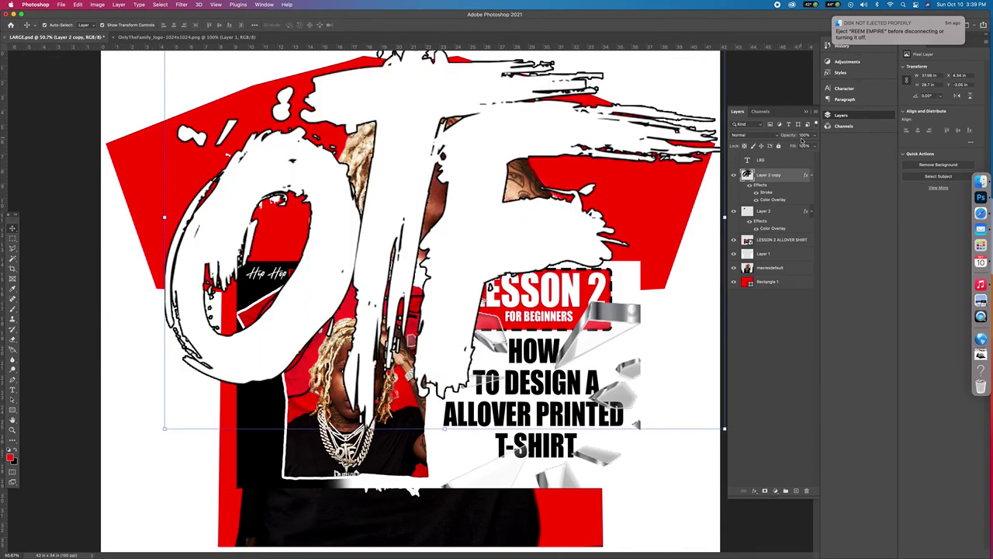
drag(793, 147, 788, 148)
click(757, 200)
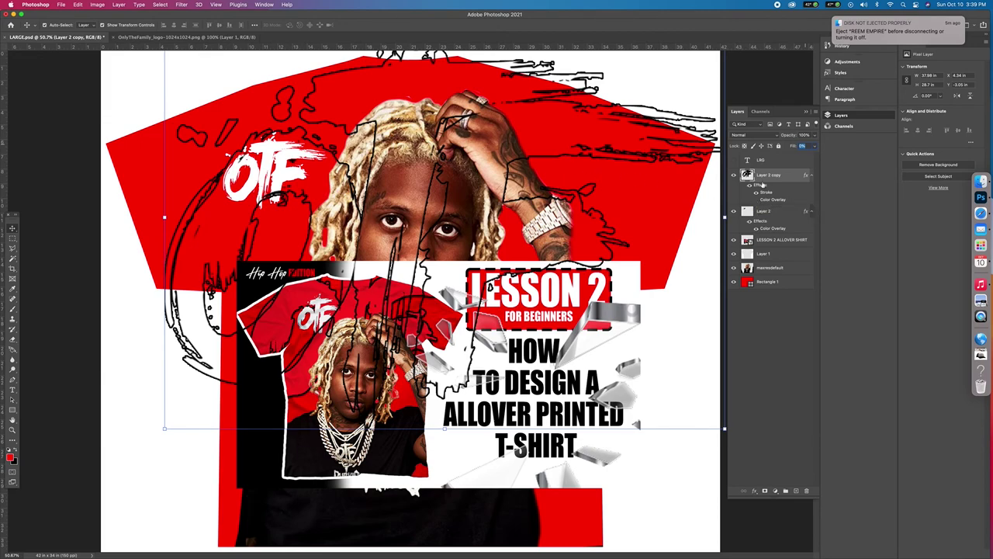
drag(795, 176, 801, 268)
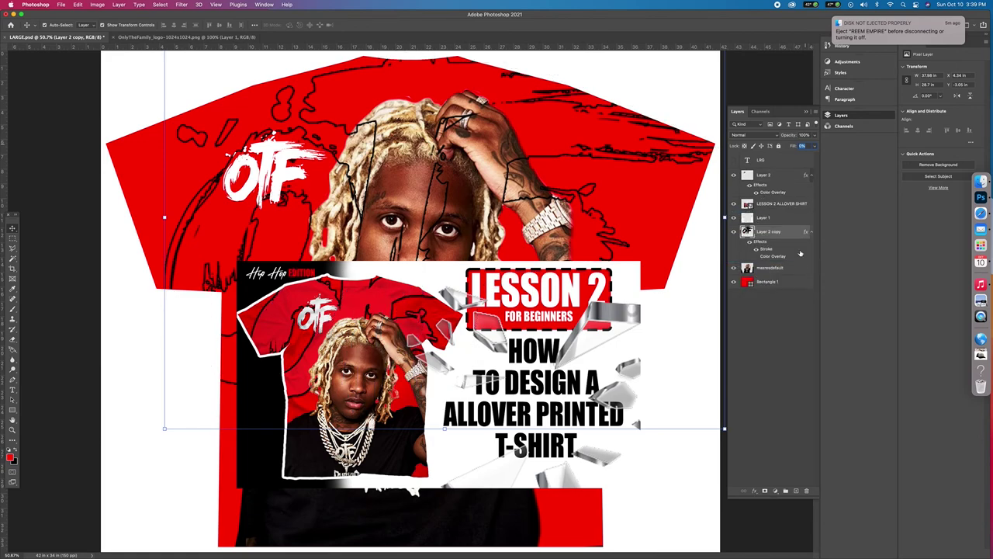
drag(795, 232, 796, 270)
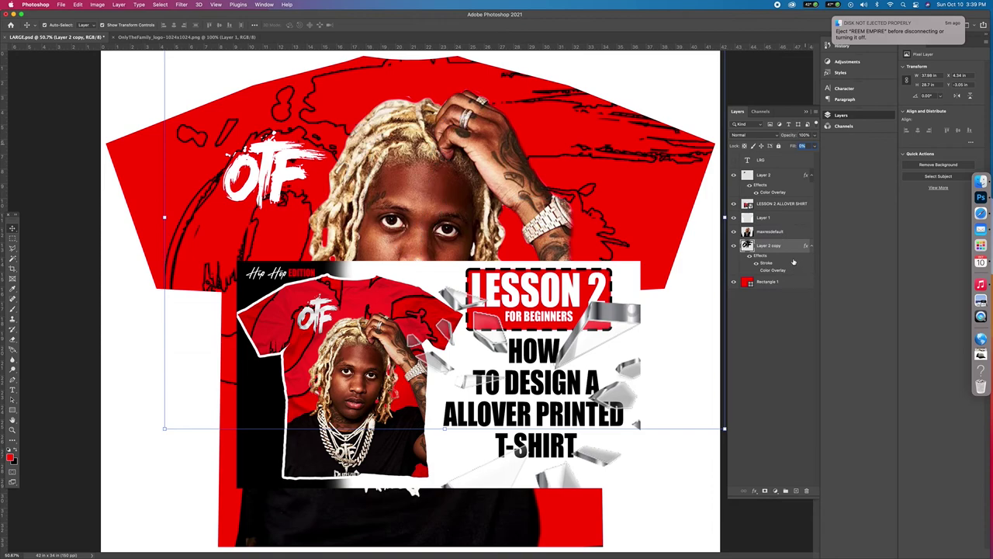
Move the LESSON 2 reference image down about 3.7 in and shift the small OTF logo about 0.6 in right and 0.4 in up.
click(782, 203)
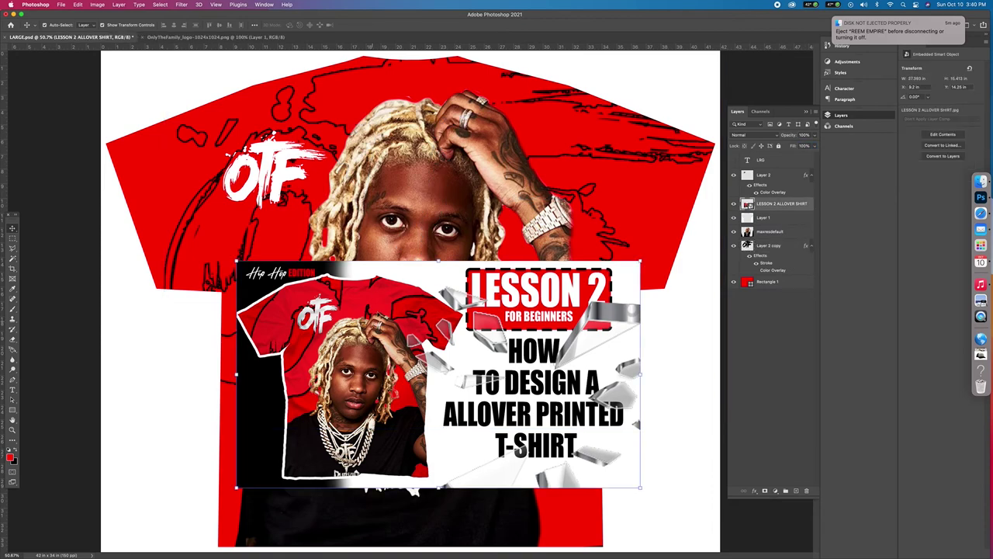
drag(385, 287, 371, 342)
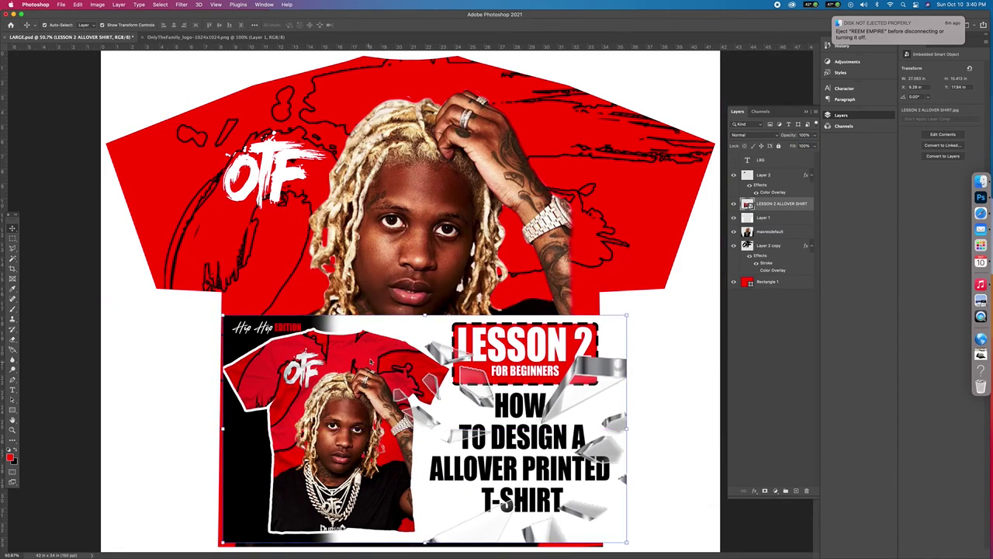
click(287, 159)
drag(286, 166, 294, 157)
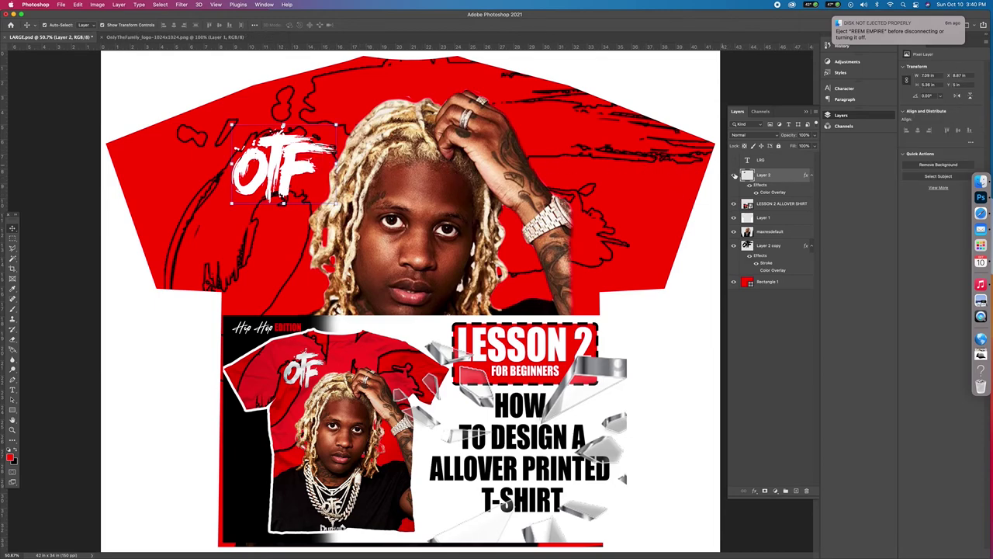
Add a black Multiply Drop Shadow at 100% opacity, 41% spread and 73 px size to the small OTF logo.
double_click(791, 180)
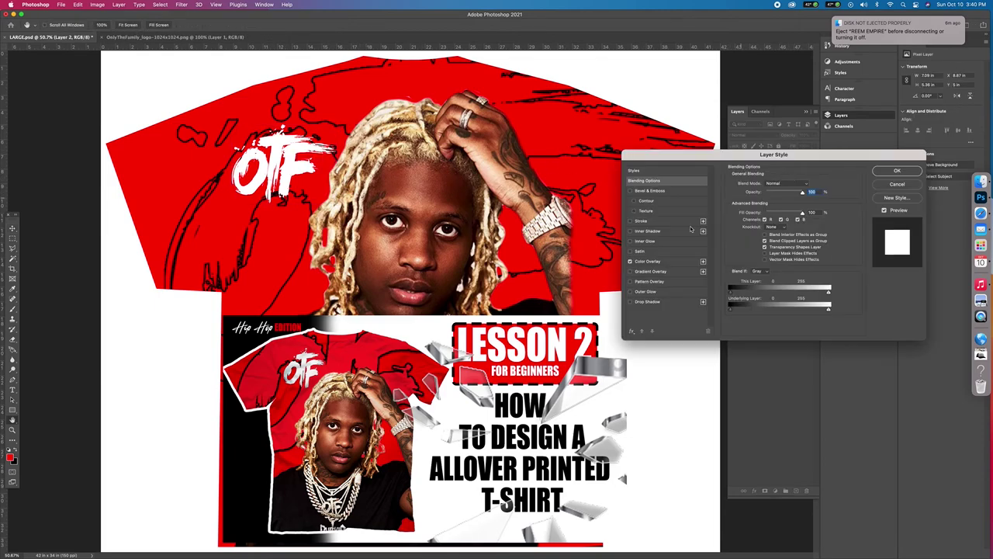
click(667, 302)
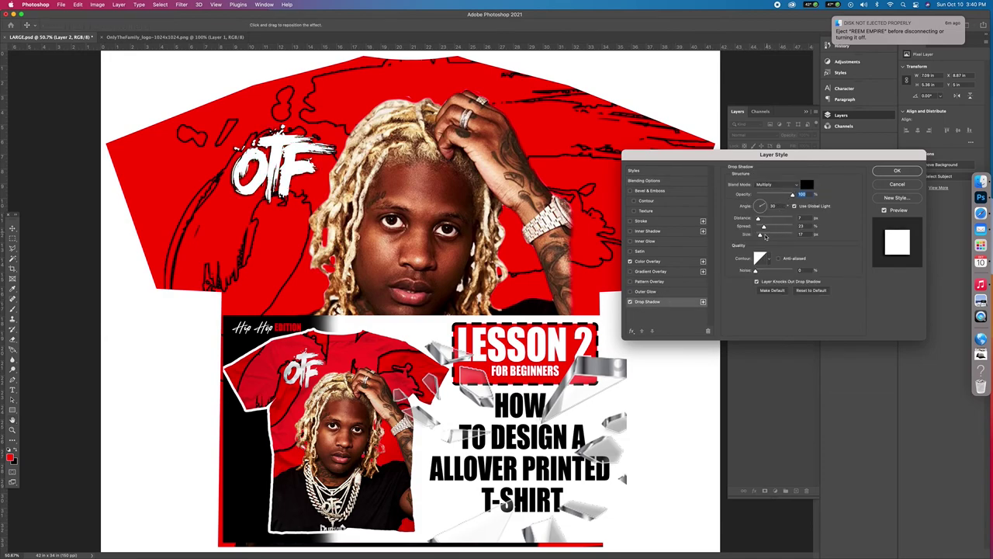
drag(768, 236, 769, 236)
click(769, 235)
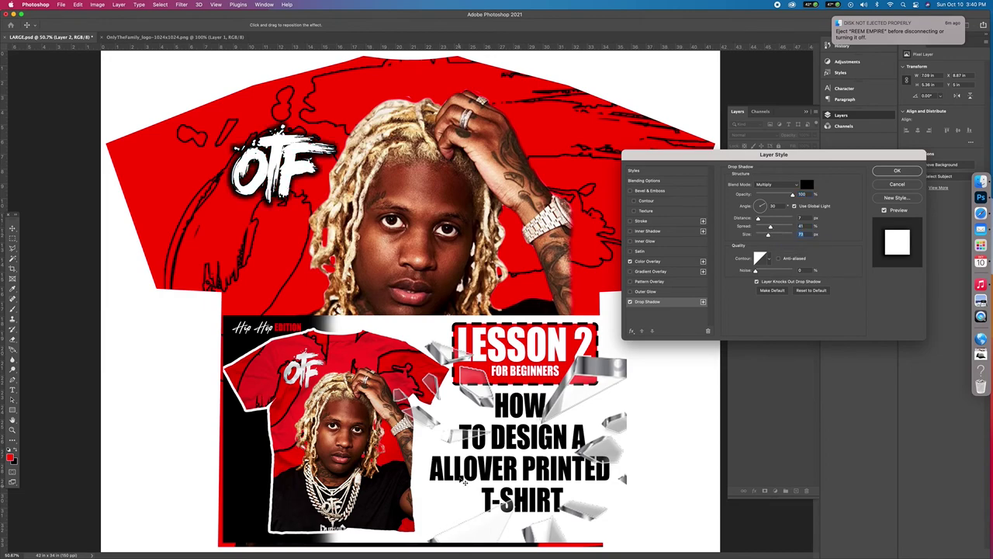
click(897, 170)
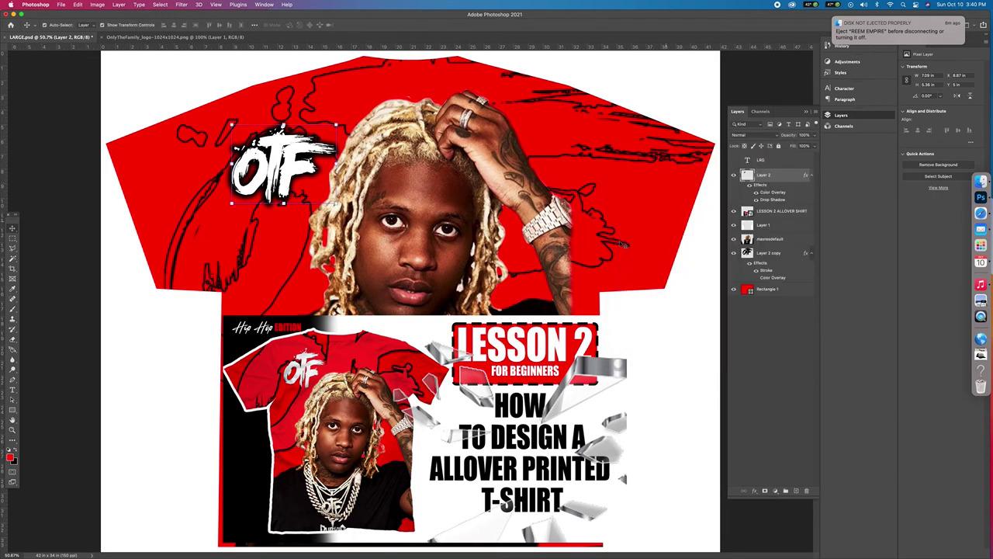
Scale the LESSON 2 reference image down to about 12 in wide and place it over the shirt's lower left corner.
click(605, 404)
drag(627, 429, 410, 428)
drag(314, 406, 198, 453)
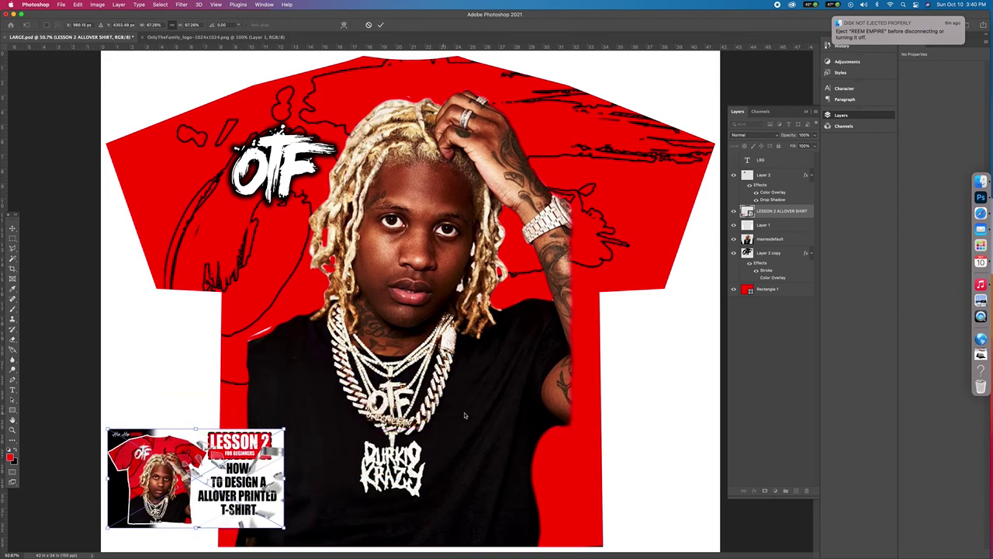
key(Return)
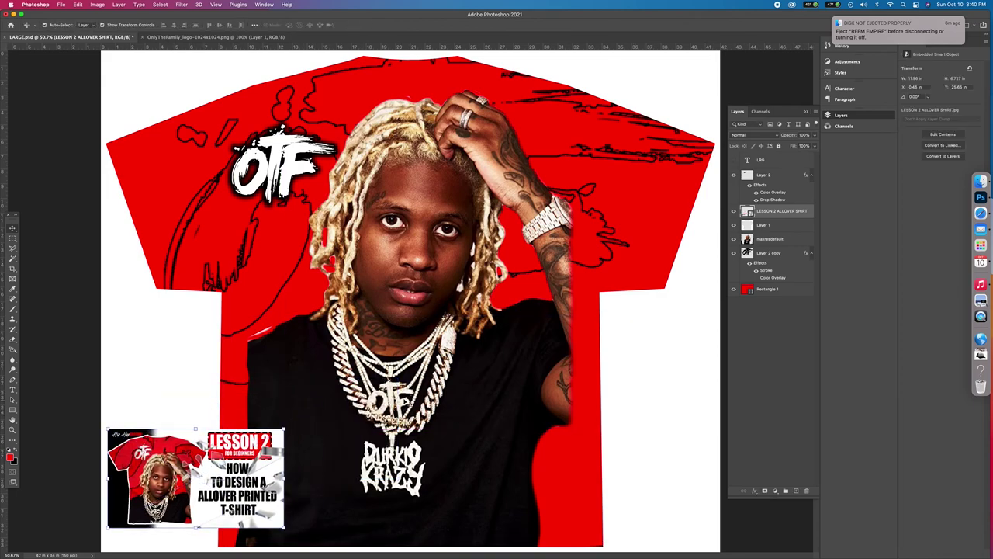
Enlarge the portrait to about 117.7% so it fills the width of the shirt's body.
click(425, 384)
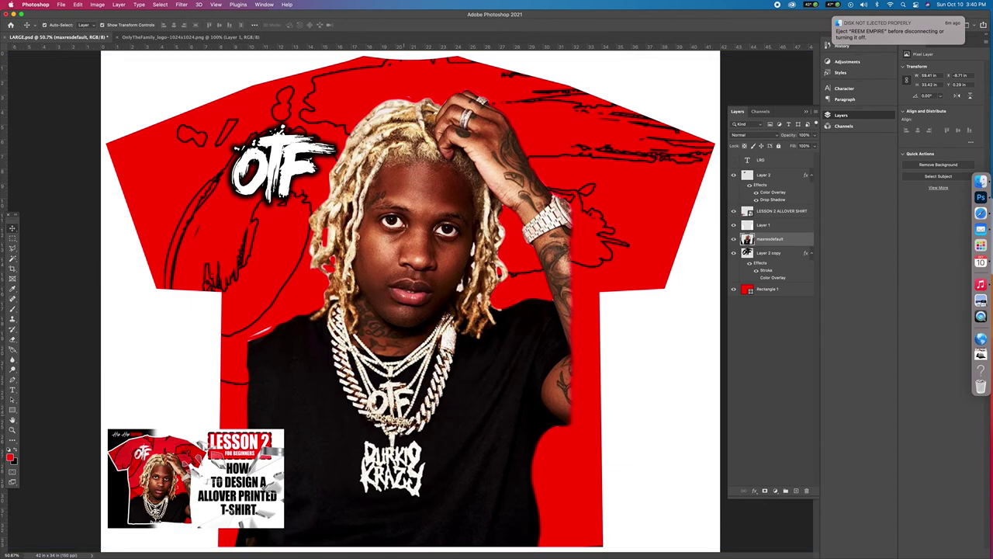
drag(425, 384, 415, 24)
key(ctrl+t)
drag(422, 124, 423, 133)
key(super+z)
key(super+z)
key(super+shift+z)
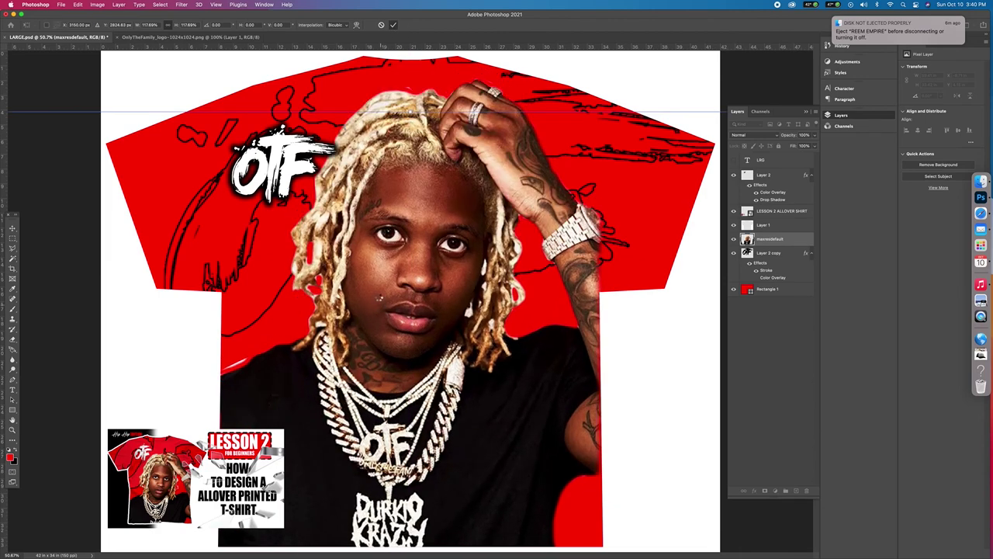
key(Return)
Erase the white fringe along the portrait's left shoulder, and move the LESSON 2 reference image about 2 in right and slightly down.
key(e)
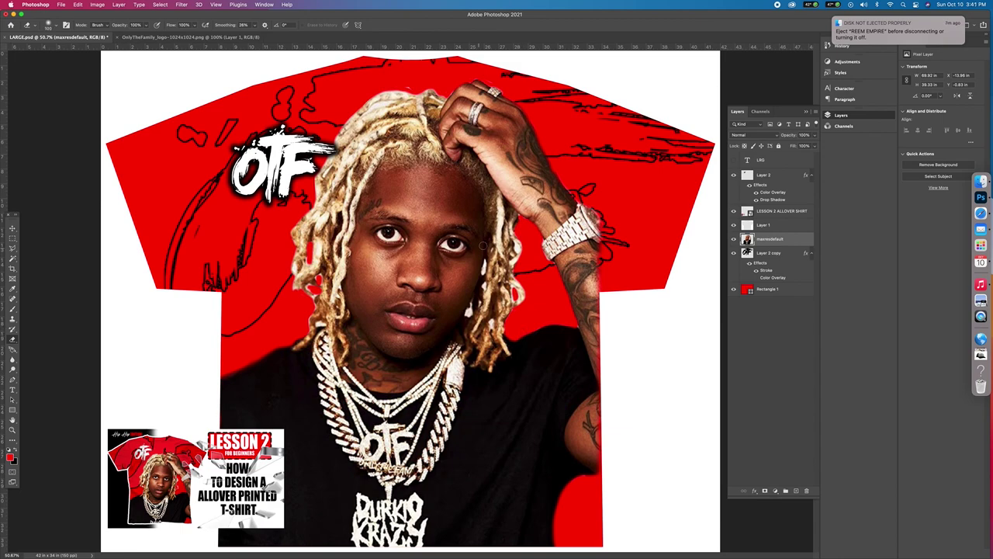
click(12, 228)
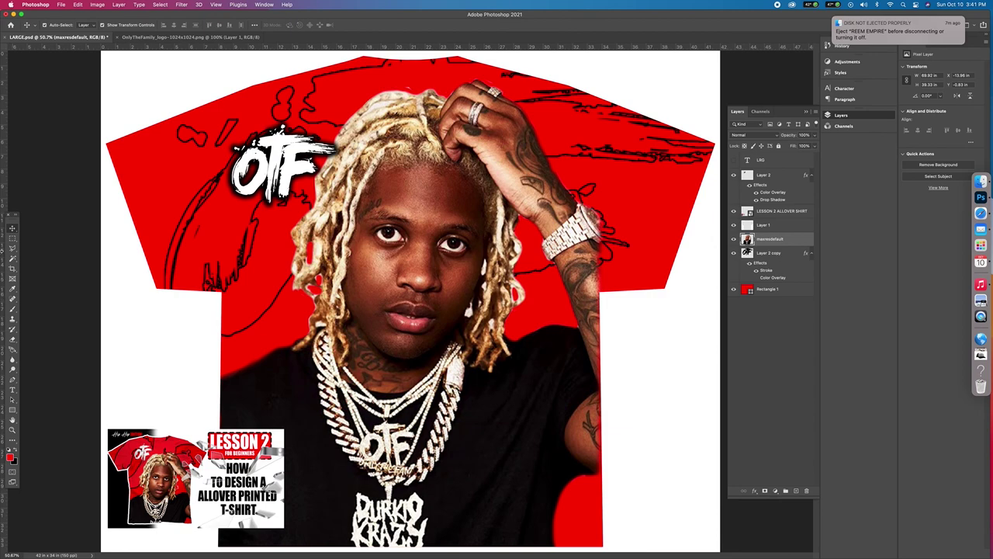
click(177, 444)
drag(177, 444, 207, 460)
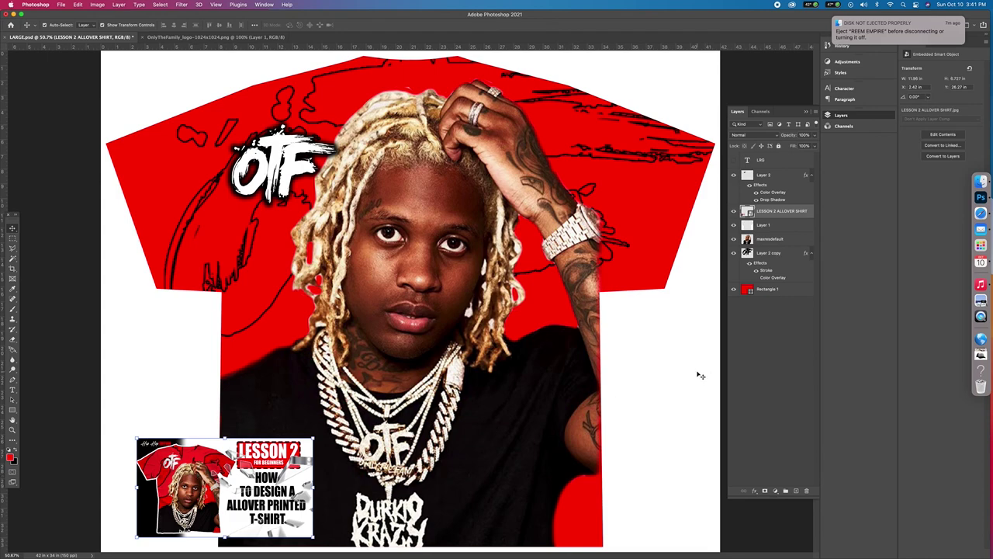